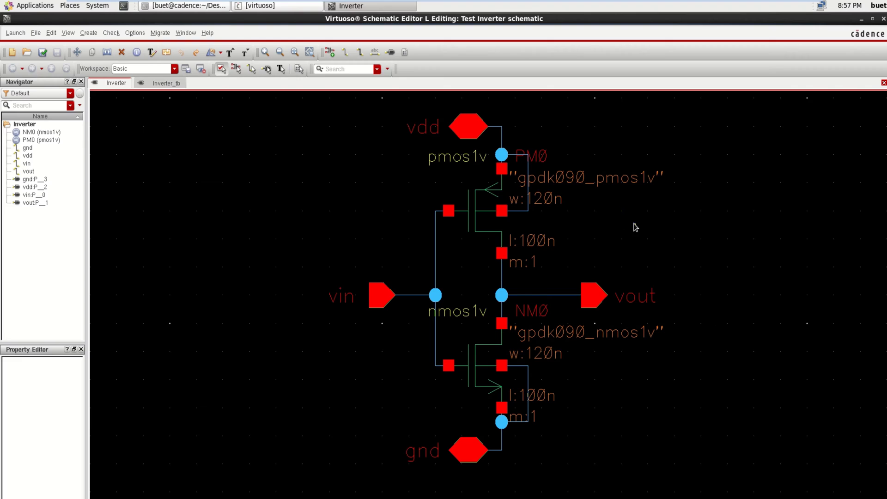
# Change PMOS PM0's Total Width from 120n to the variable Wp
pyautogui.click(480, 209)
pyautogui.click(478, 363)
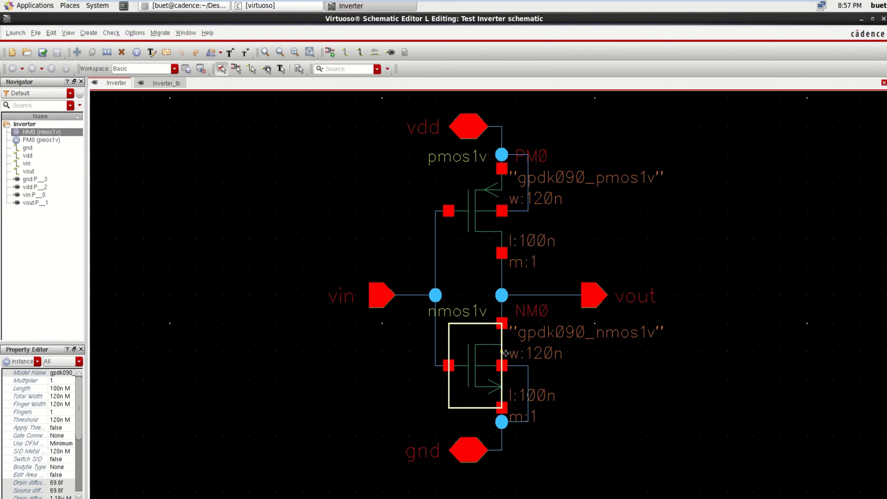
pyautogui.click(664, 409)
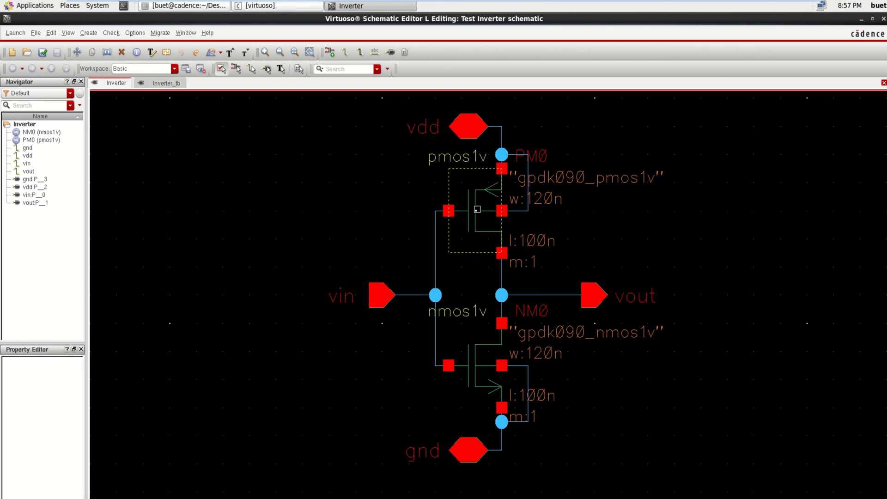
pyautogui.click(483, 211)
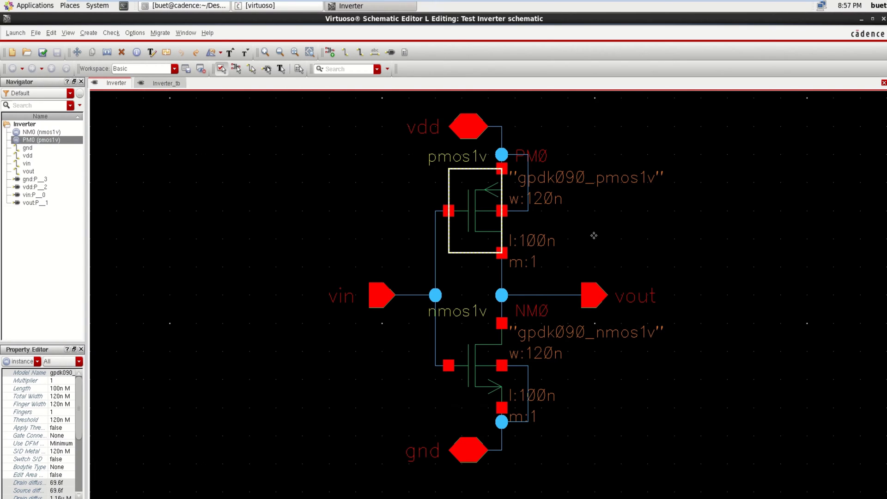
pyautogui.press('q')
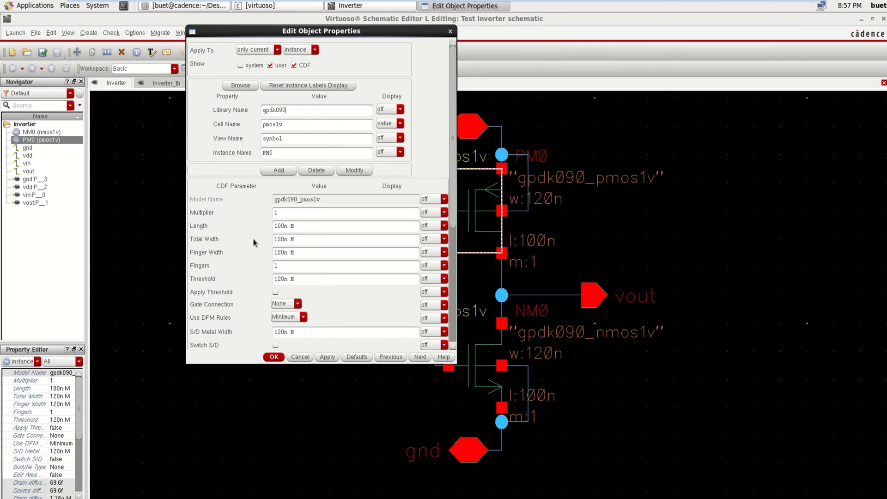
pyautogui.moveTo(313, 237); pyautogui.dragTo(248, 237)
pyautogui.write('Wp')
pyautogui.click(273, 356)
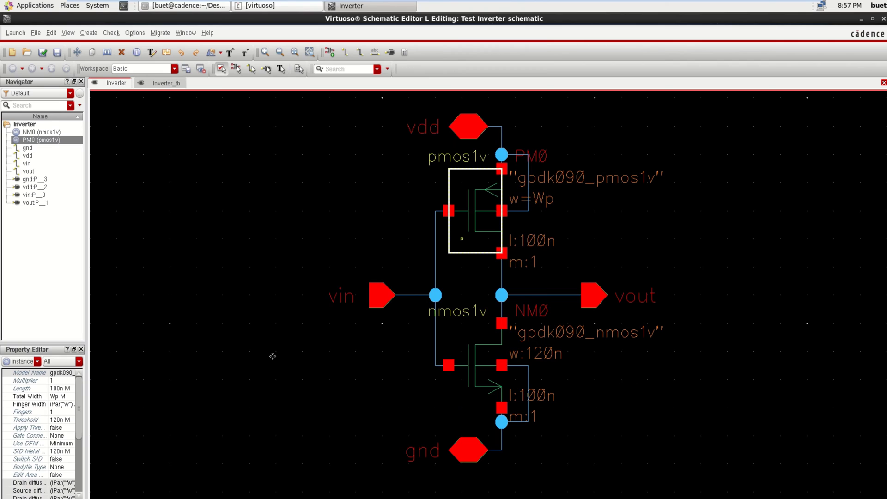
pyautogui.click(657, 440)
# Change NMOS NM0's Total Width from 120n to the variable Wn
pyautogui.click(474, 374)
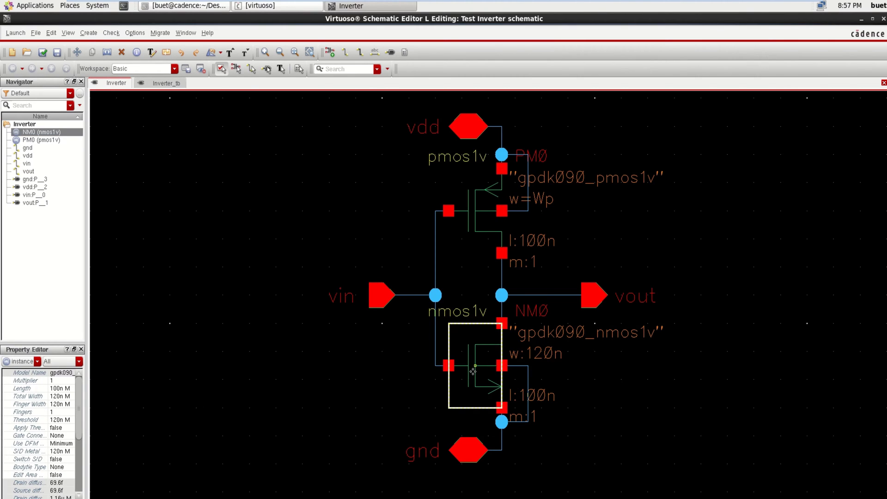
pyautogui.press('q')
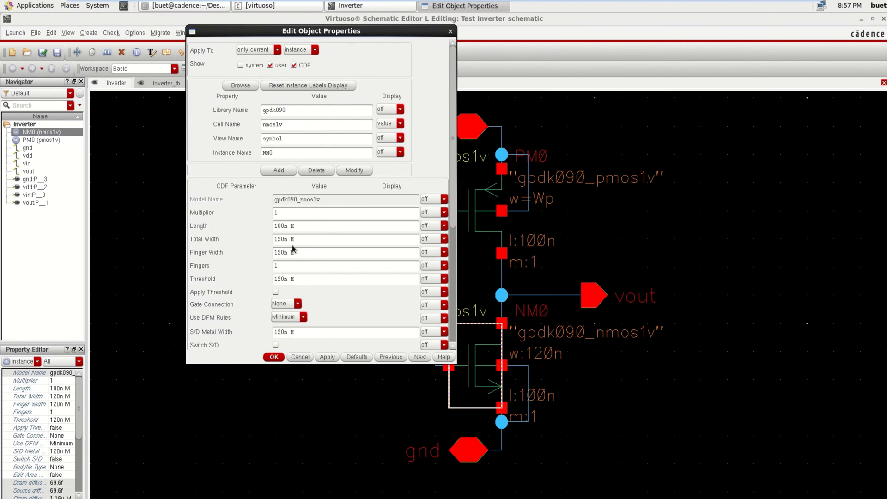
pyautogui.moveTo(304, 239); pyautogui.dragTo(243, 234)
pyautogui.write('Wn')
pyautogui.click(274, 357)
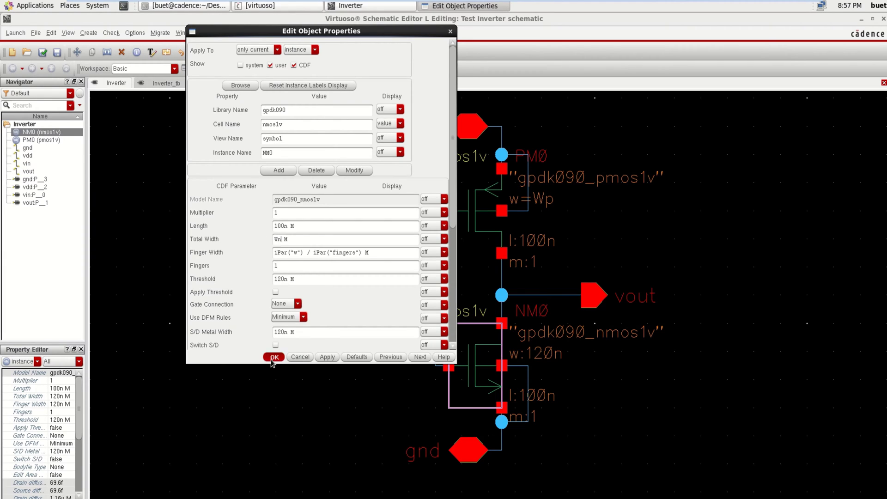
pyautogui.click(697, 258)
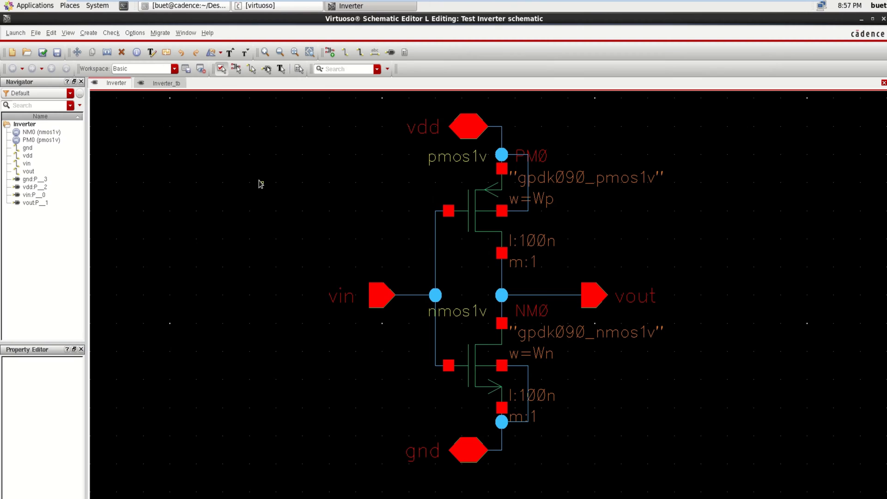
# Check and save the inverter schematic, then show the Inverter_tb testbench fitted to view
pyautogui.click(45, 55)
pyautogui.click(165, 83)
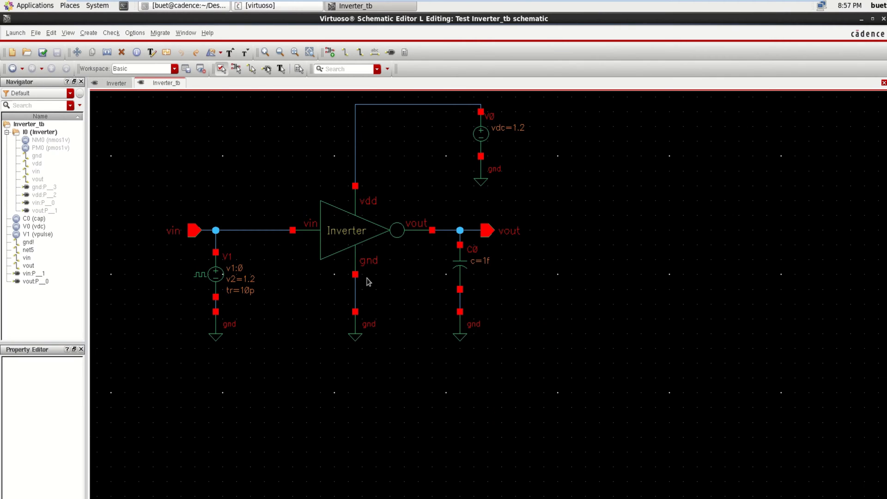
pyautogui.press('f')
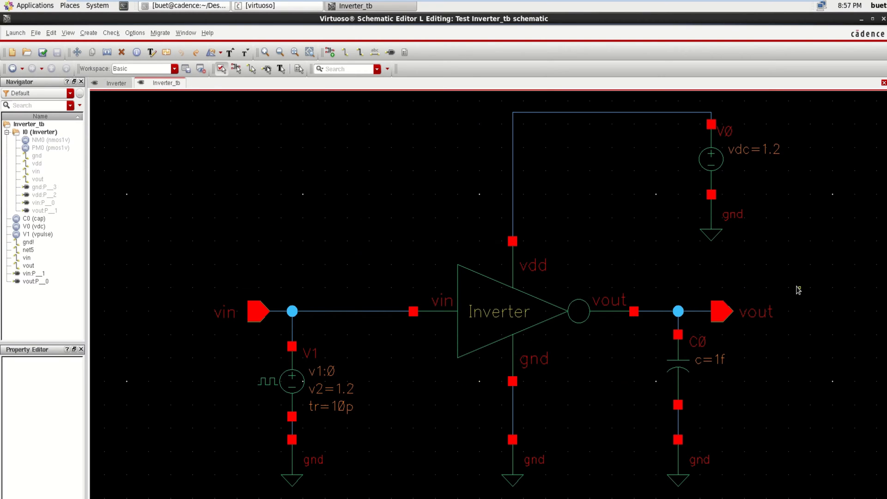
# Descend into the Inverter instance I0 to inspect it, then return to Inverter_tb
pyautogui.click(508, 316)
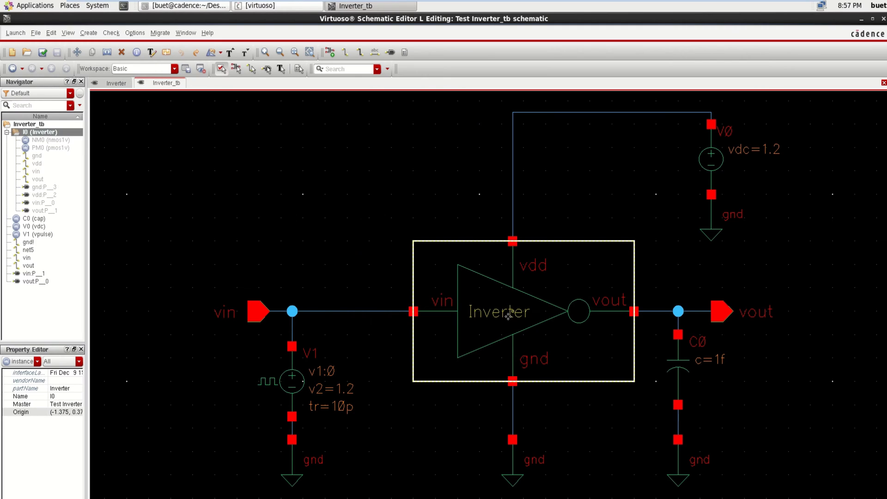
pyautogui.press('e')
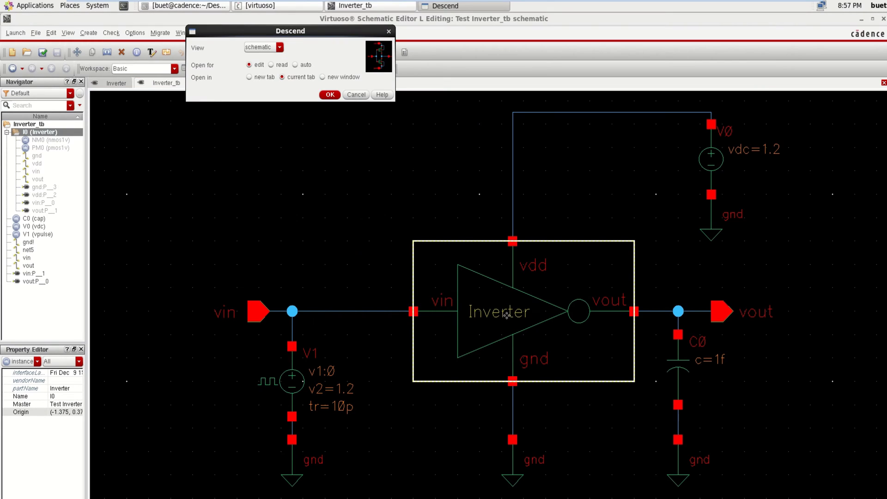
pyautogui.click(326, 97)
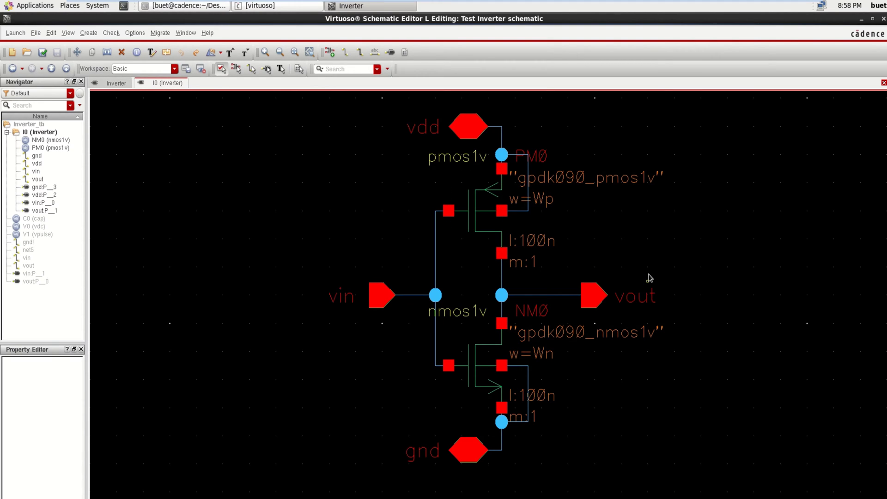
pyautogui.hotkey('ctrl', 'e')
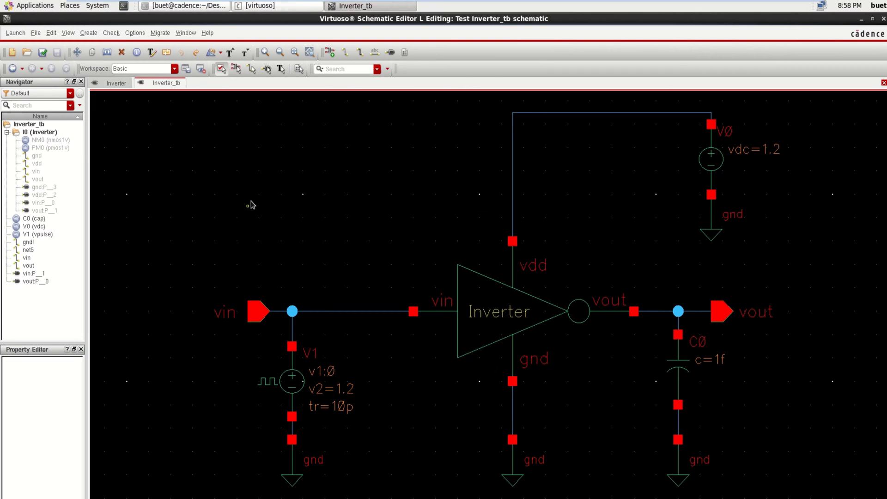
# Launch ADE L and copy the design variables from the schematic cellview
pyautogui.click(16, 35)
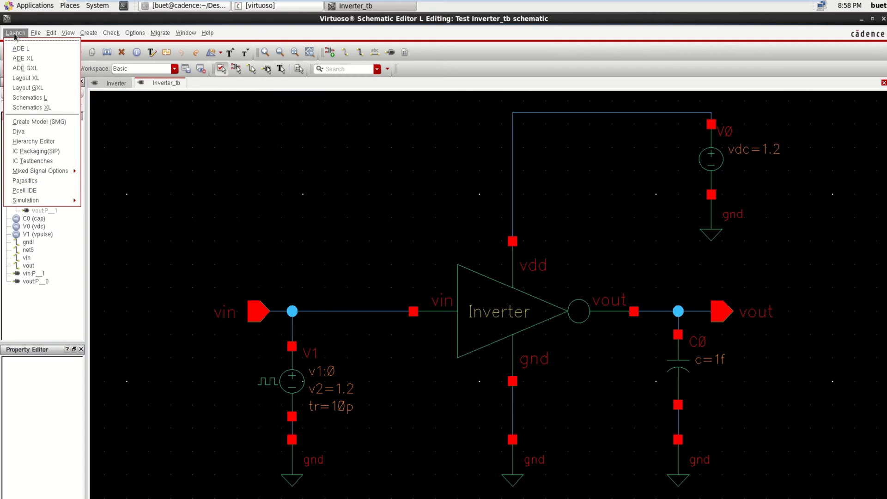
pyautogui.click(34, 48)
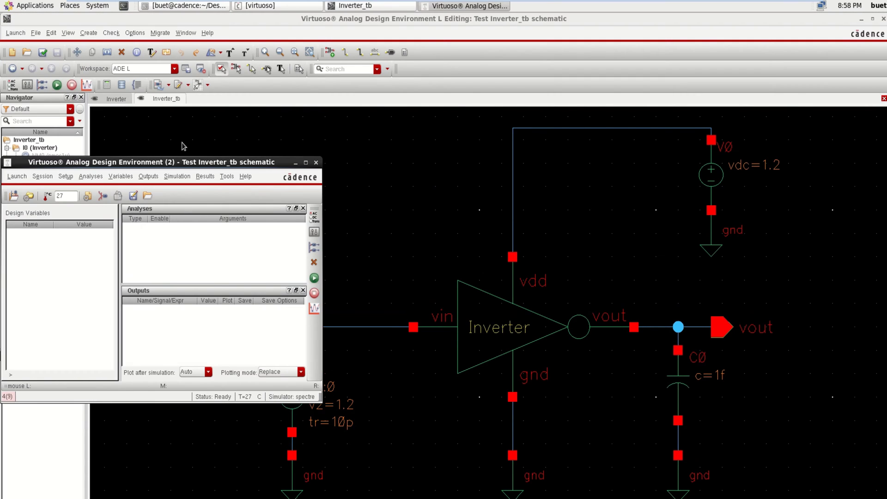
pyautogui.moveTo(467, 153); pyautogui.dragTo(485, 154)
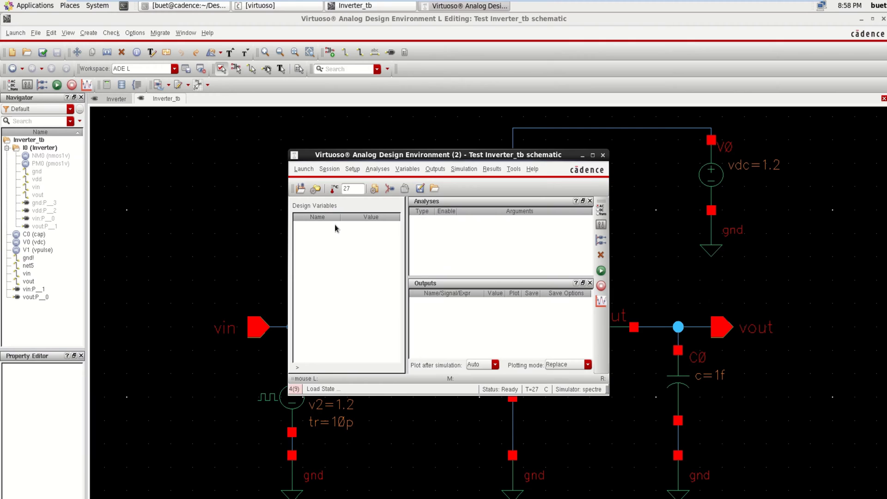
pyautogui.rightClick(337, 253)
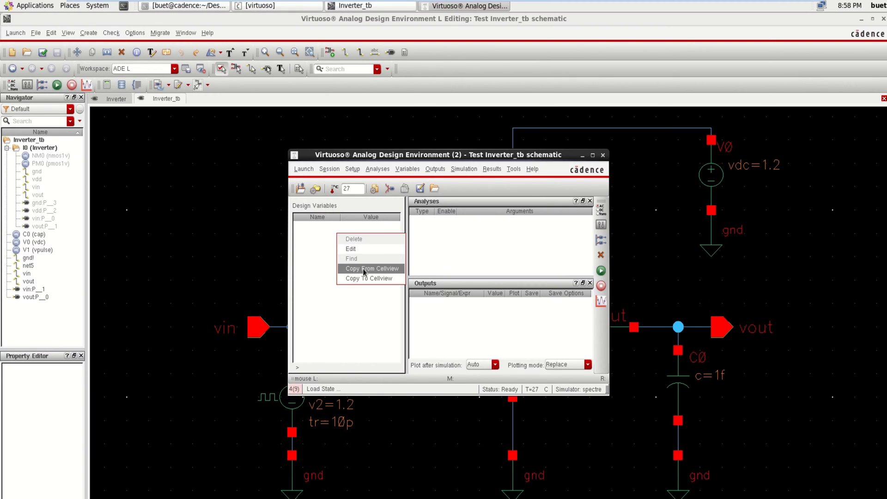
pyautogui.click(385, 271)
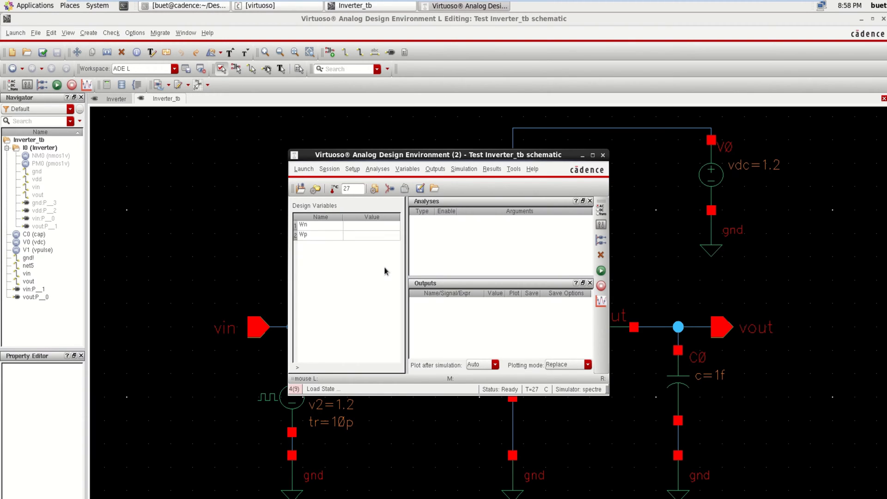
# Set both design variables Wn and Wp to 120n
pyautogui.doubleClick(361, 230)
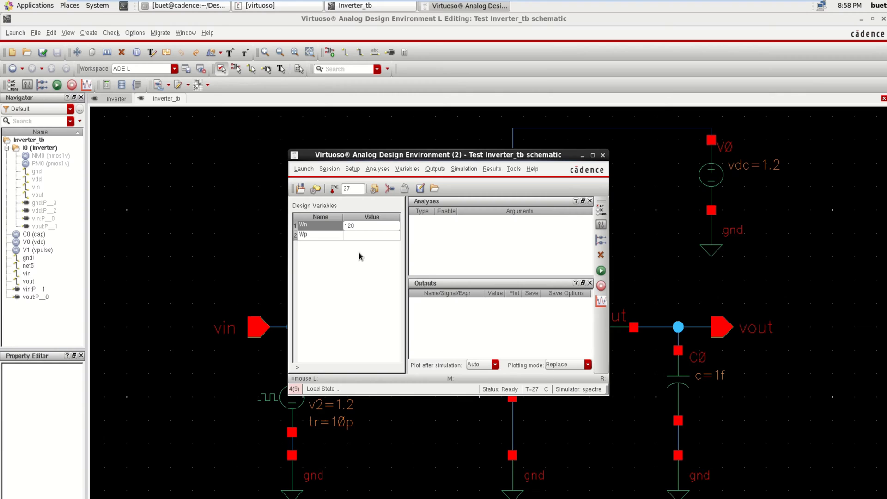
pyautogui.click(347, 274)
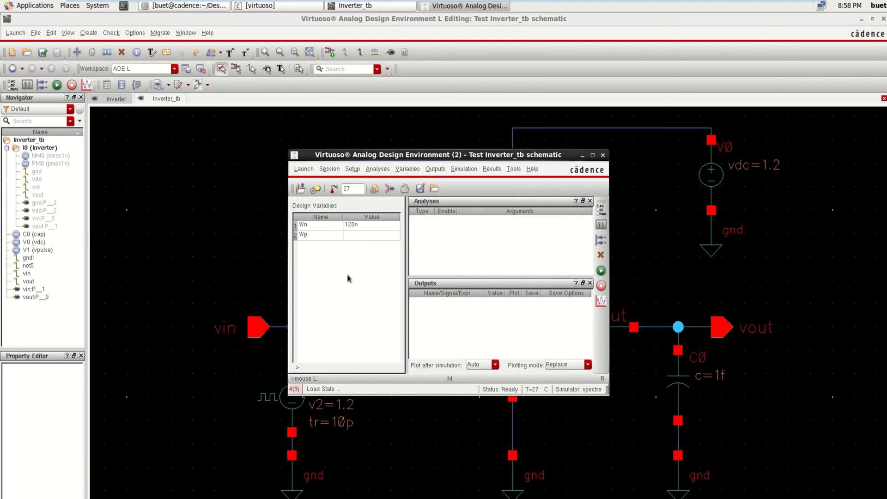
pyautogui.click(367, 236)
pyautogui.click(367, 236)
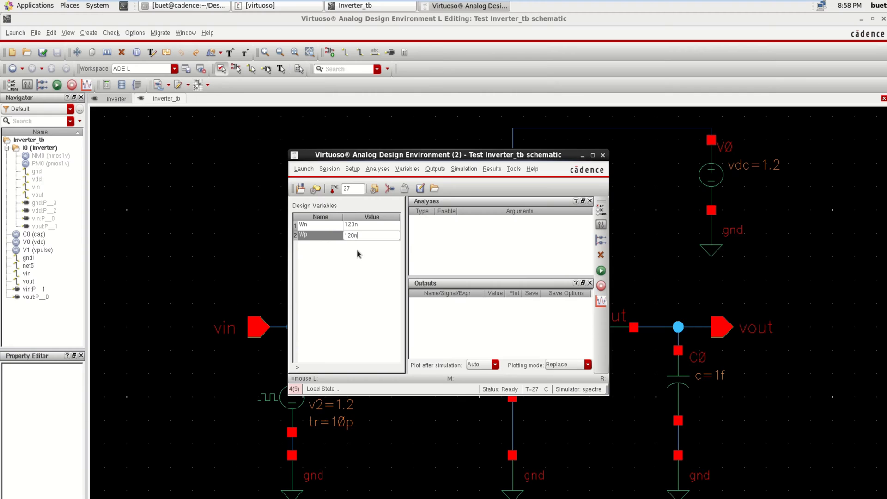
pyautogui.click(359, 273)
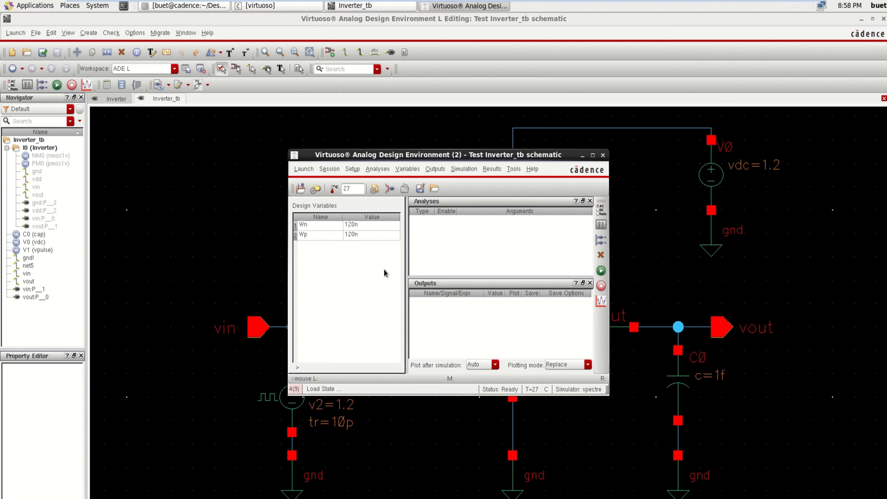
# Add a transient analysis with 600p stop time and moderate accuracy
pyautogui.rightClick(483, 237)
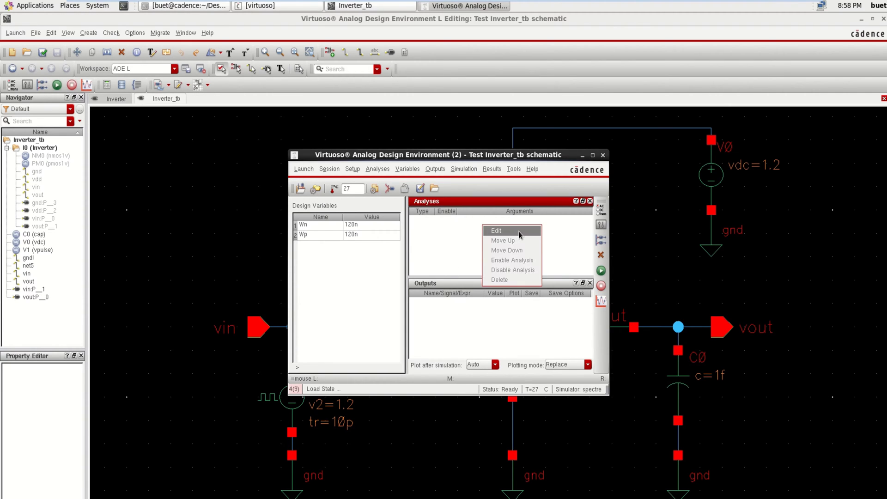
pyautogui.click(494, 228)
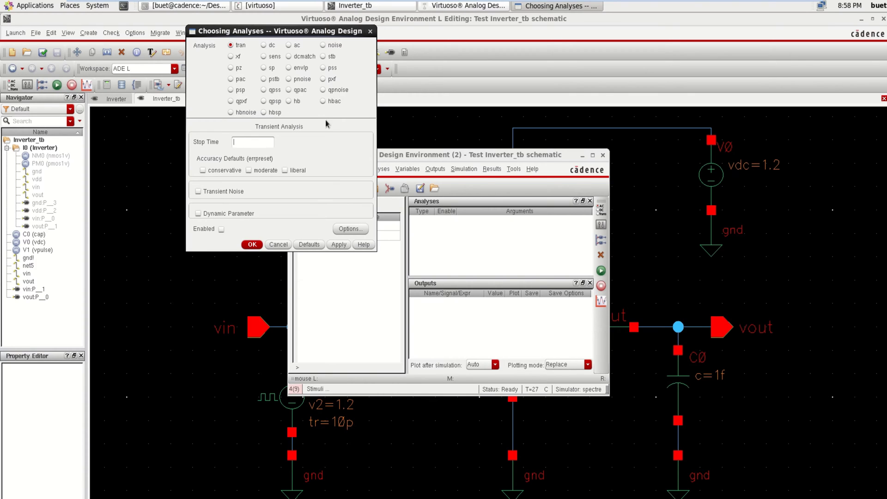
pyautogui.moveTo(283, 33); pyautogui.dragTo(296, 90)
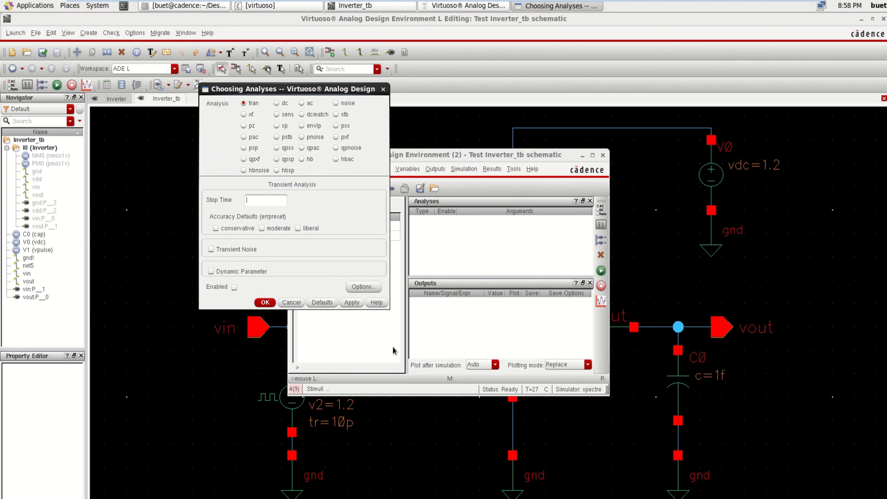
pyautogui.moveTo(384, 304); pyautogui.dragTo(396, 372)
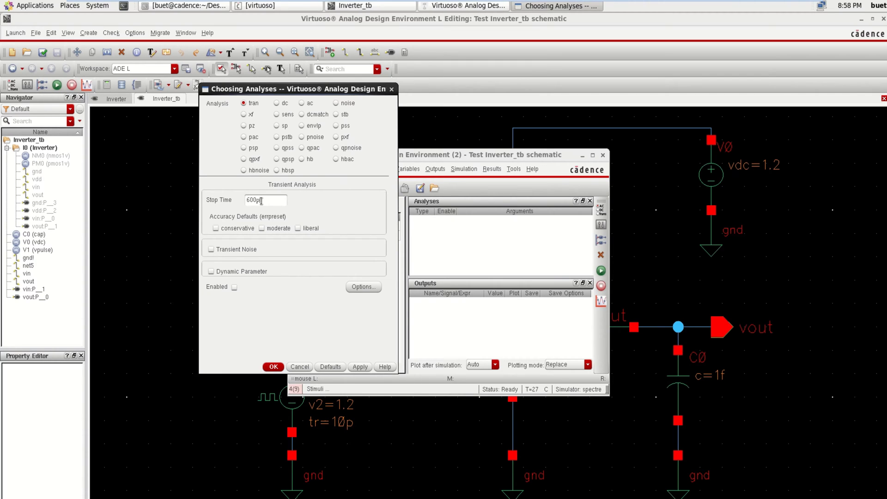
pyautogui.click(268, 229)
pyautogui.click(361, 366)
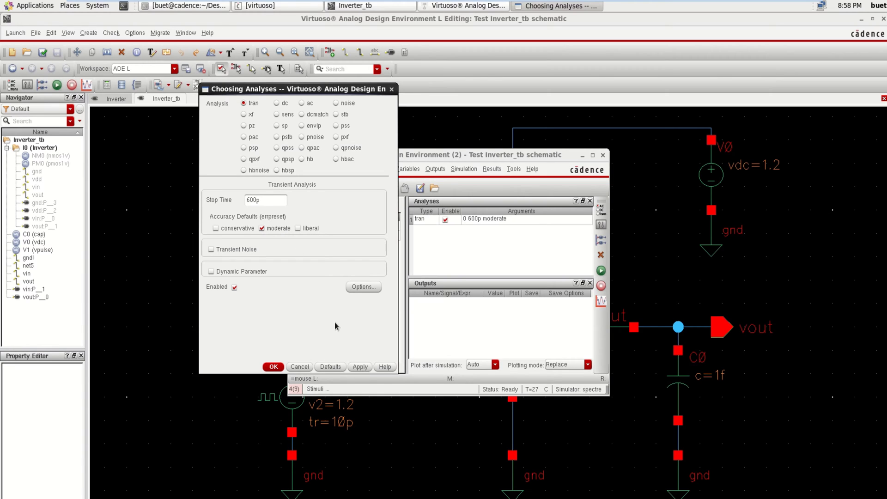
# Set up a DC analysis saving the operating point, sweeping source V1's dc parameter
pyautogui.click(277, 103)
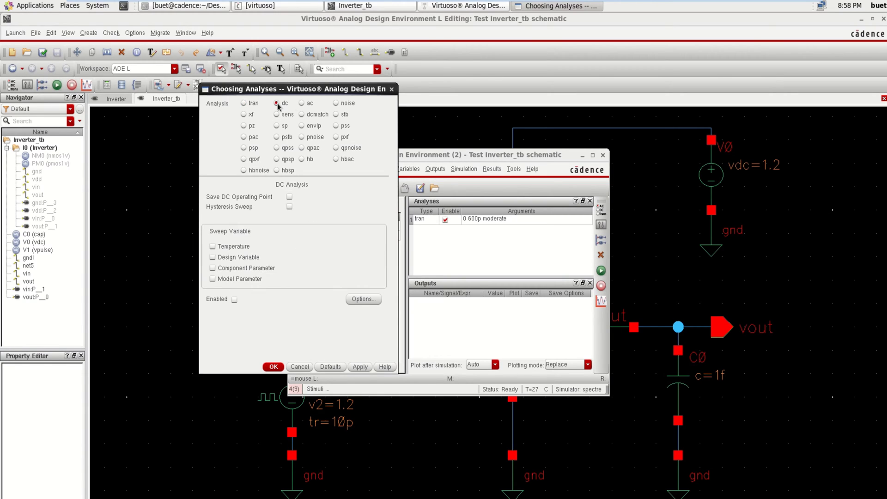
pyautogui.click(289, 197)
pyautogui.click(234, 269)
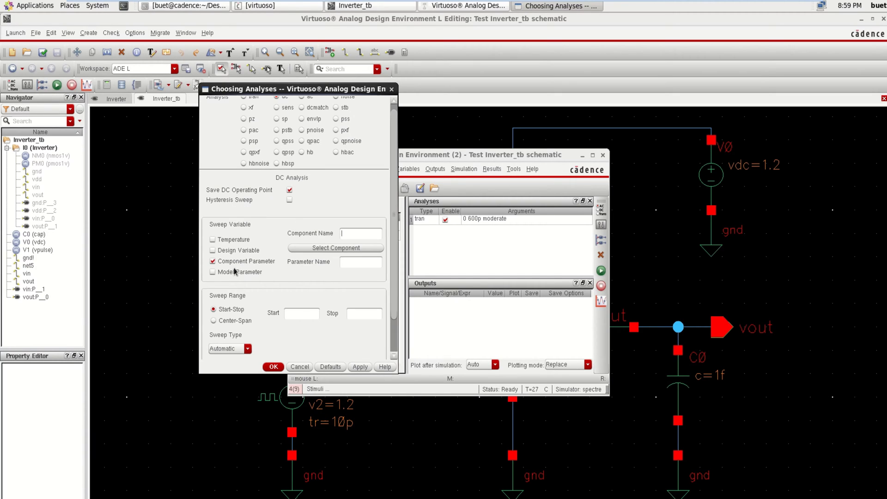
pyautogui.click(331, 249)
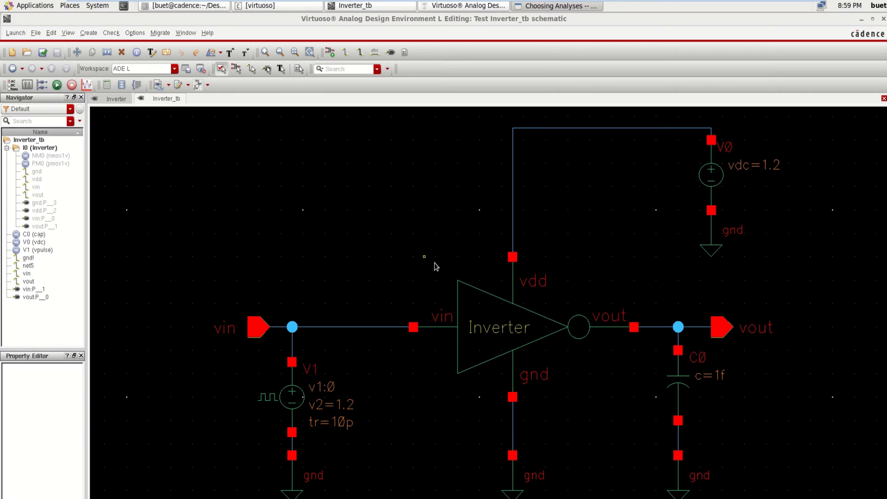
pyautogui.click(281, 406)
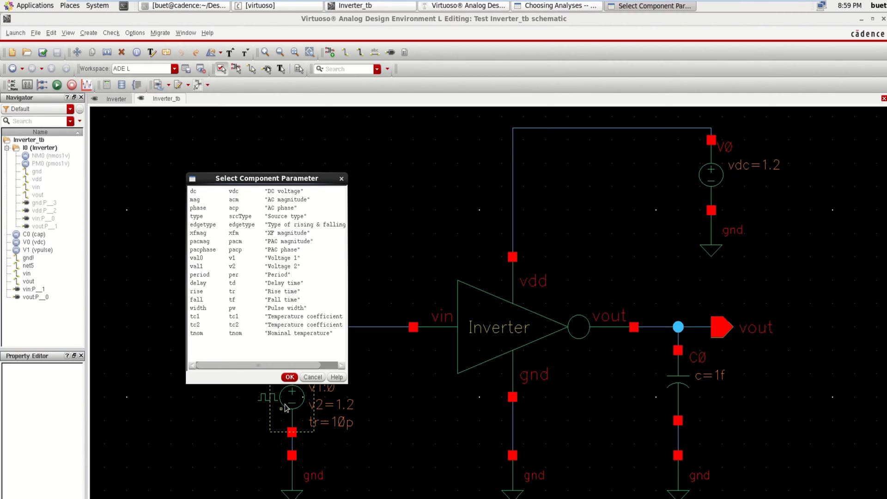
pyautogui.moveTo(271, 176); pyautogui.dragTo(404, 137)
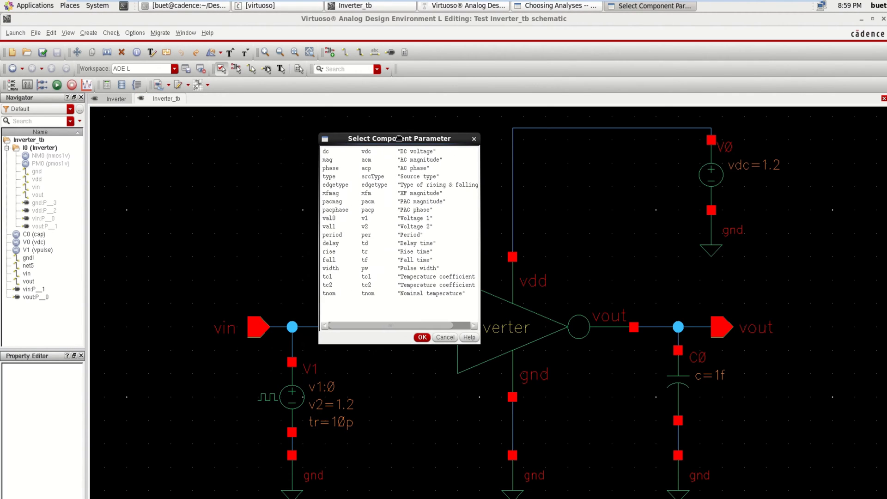
pyautogui.click(329, 154)
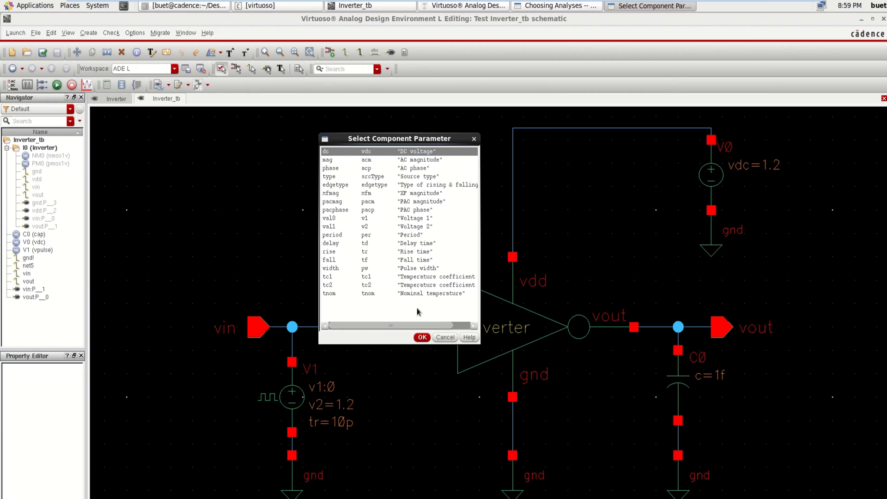
pyautogui.click(422, 337)
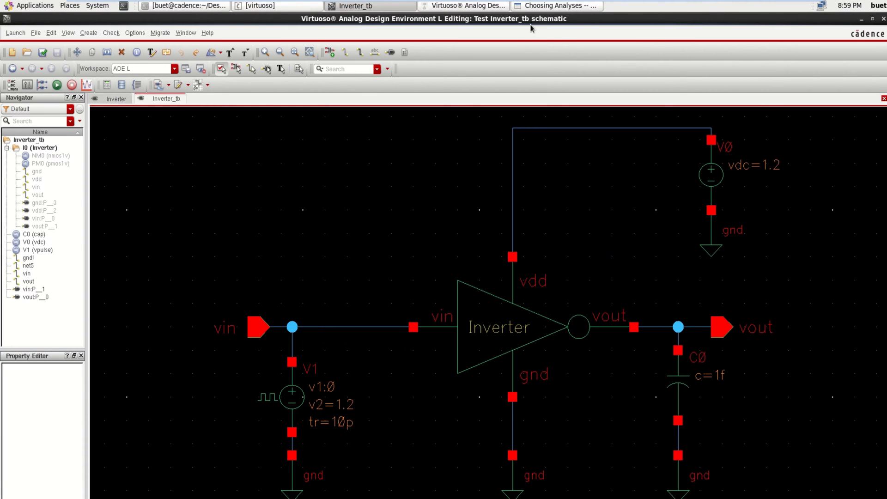
pyautogui.click(552, 7)
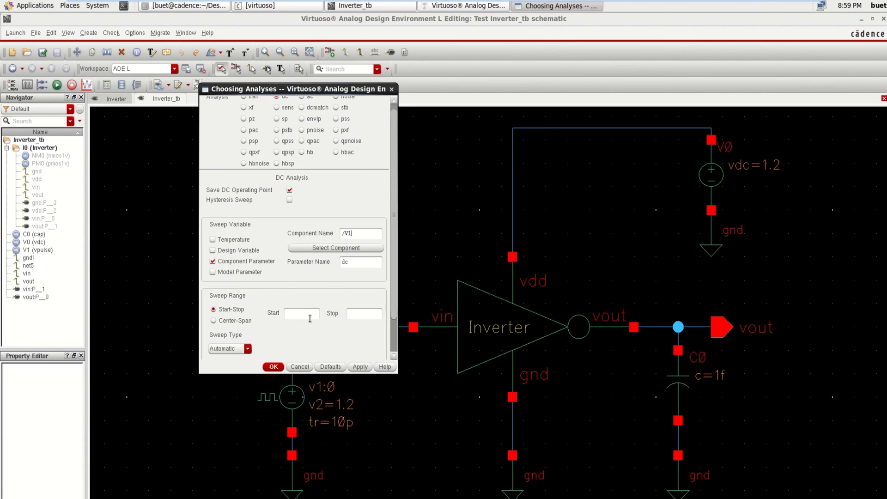
# Give the DC sweep a range from 0 to 1.2 and confirm it
pyautogui.write('0')
pyautogui.click(370, 313)
pyautogui.write('1.2')
pyautogui.click(273, 366)
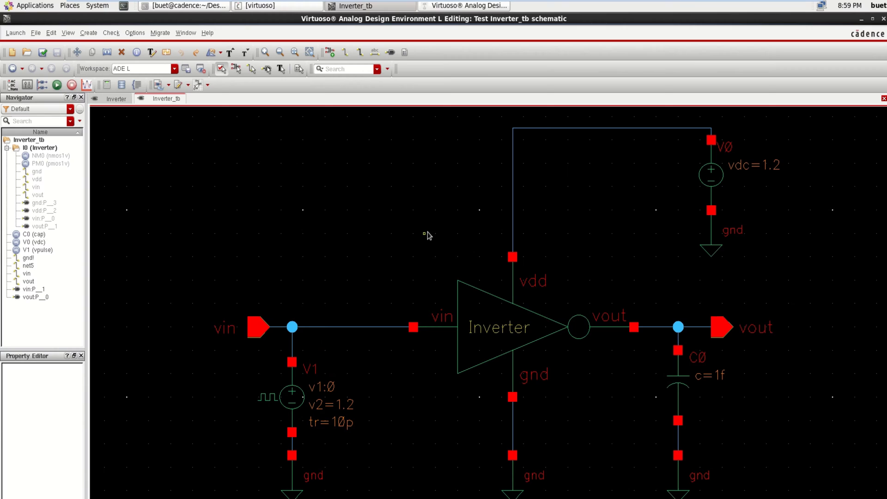
# Add the vin and vout nets as outputs by picking their wires on the schematic
pyautogui.click(484, 7)
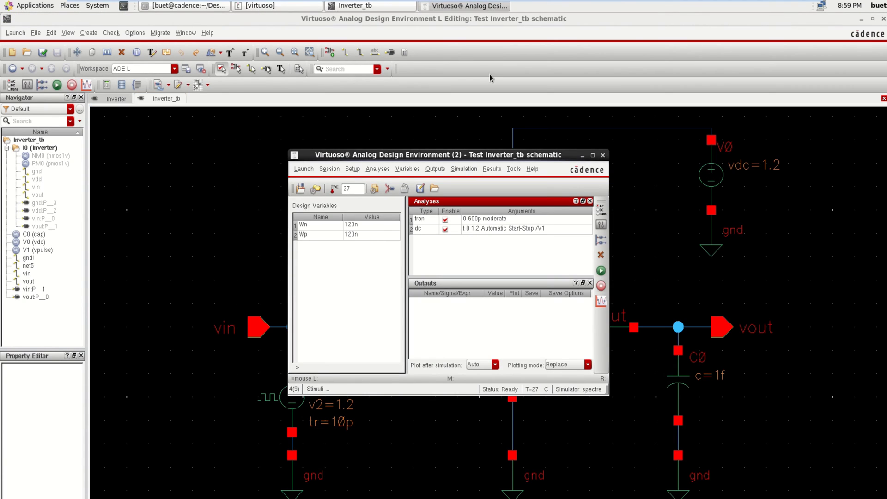
pyautogui.rightClick(460, 311)
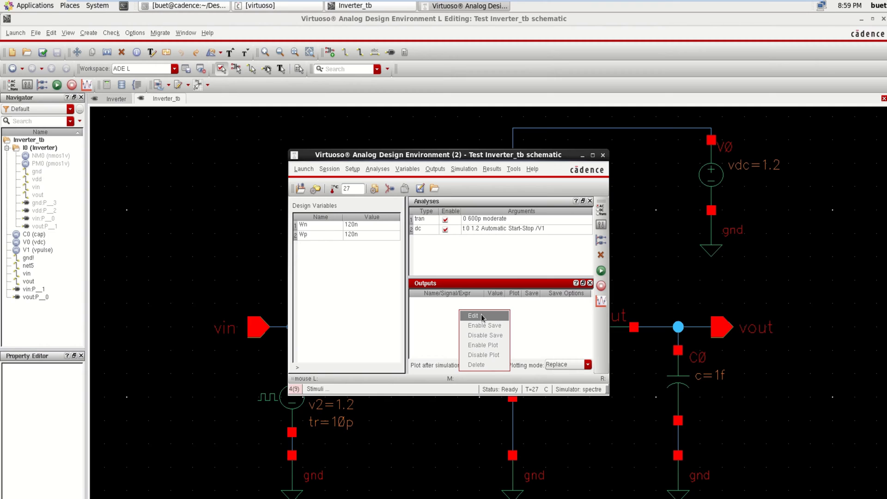
pyautogui.click(482, 316)
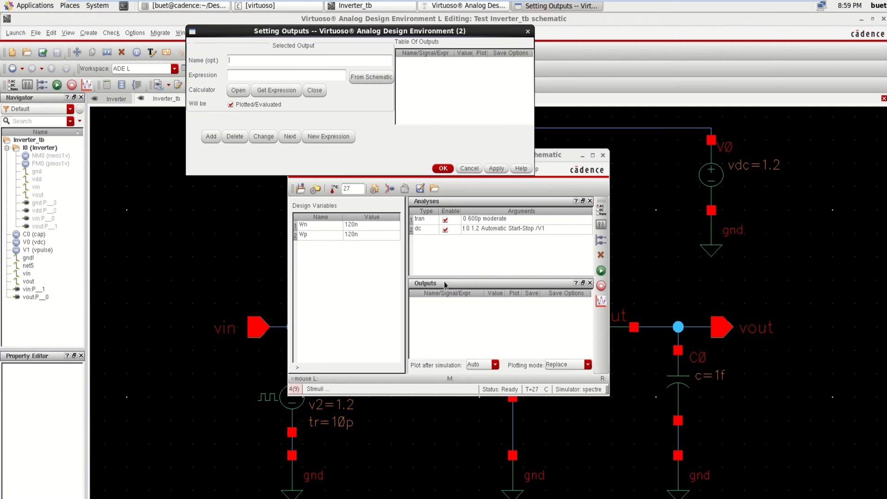
pyautogui.click(373, 77)
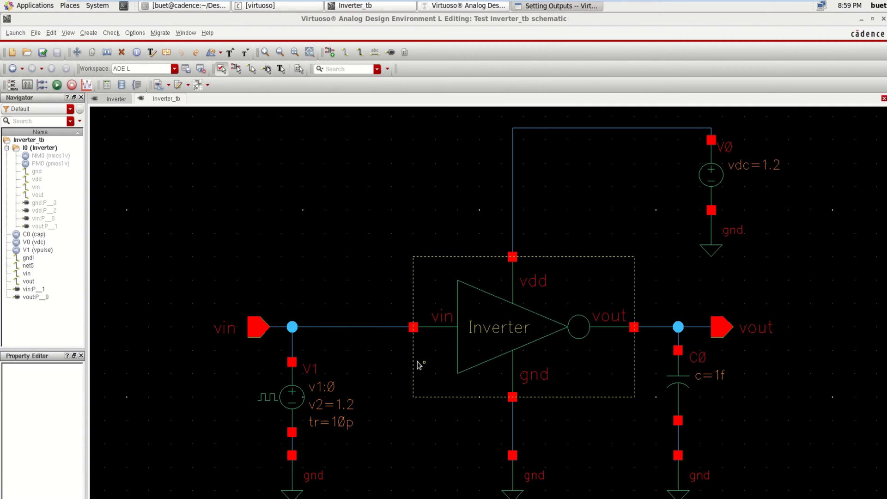
pyautogui.click(344, 332)
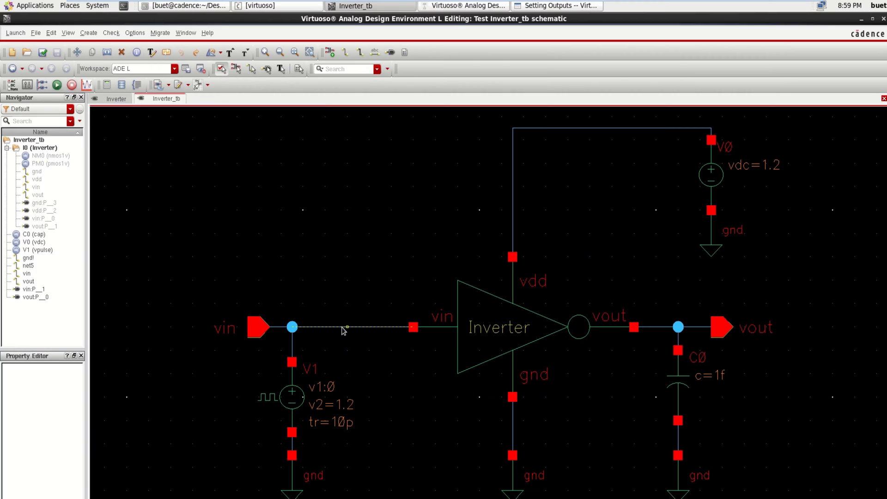
pyautogui.click(665, 331)
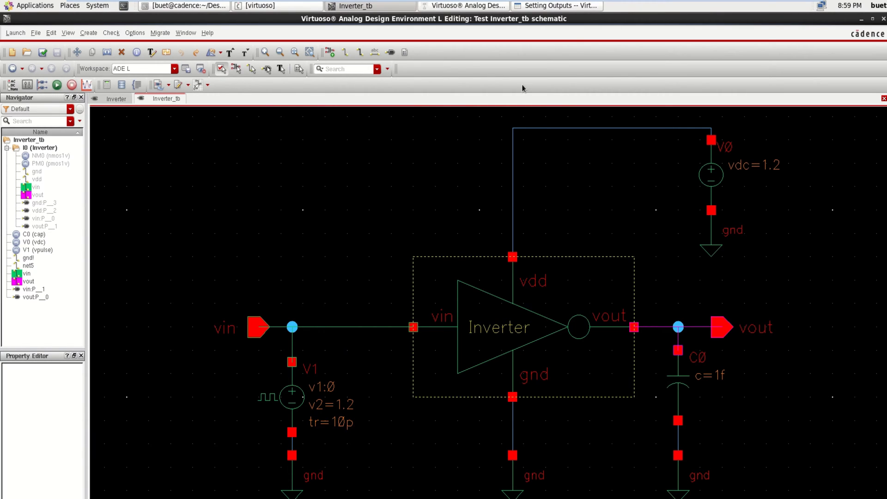
pyautogui.click(567, 7)
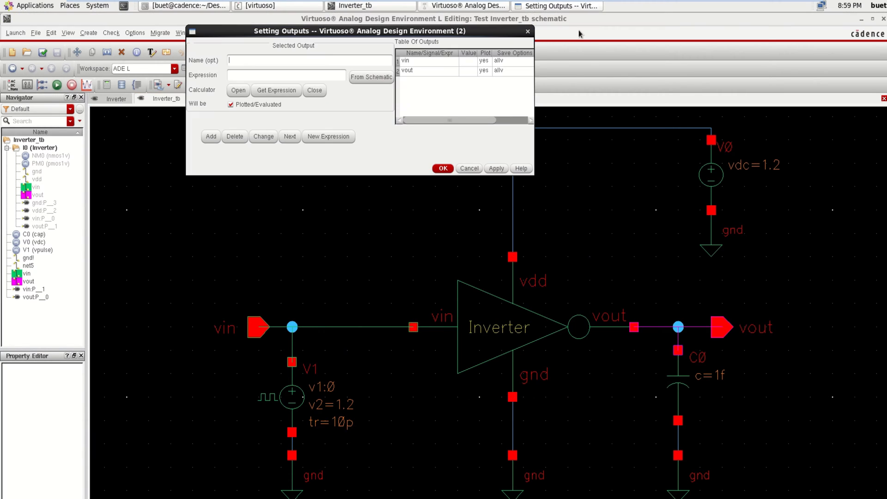
pyautogui.click(442, 169)
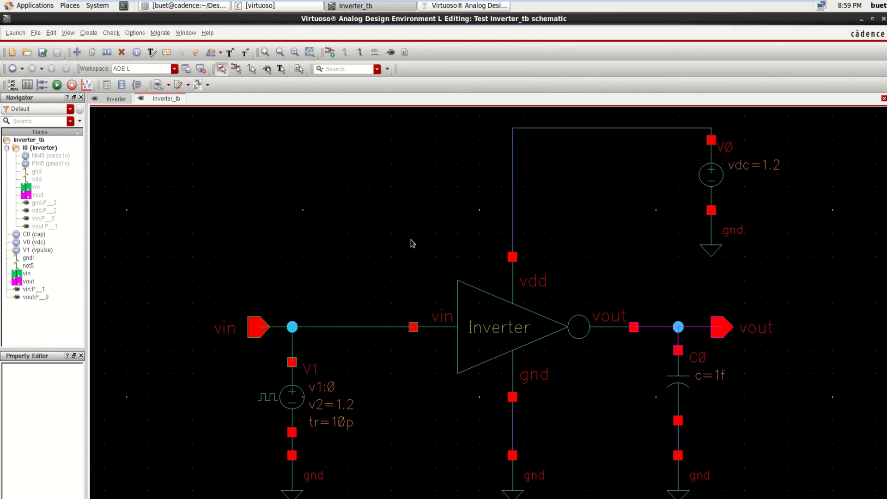
# Netlist and run the simulation to plot vin and vout transient and DC responses
pyautogui.click(478, 7)
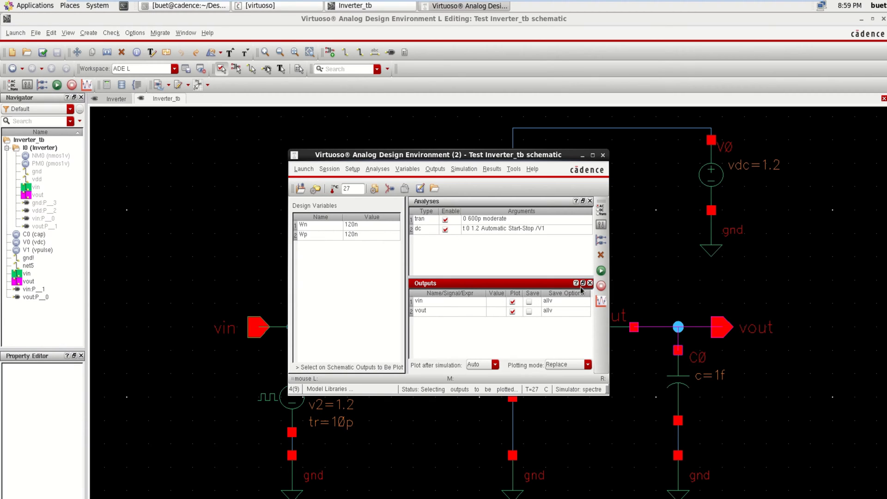
pyautogui.click(601, 272)
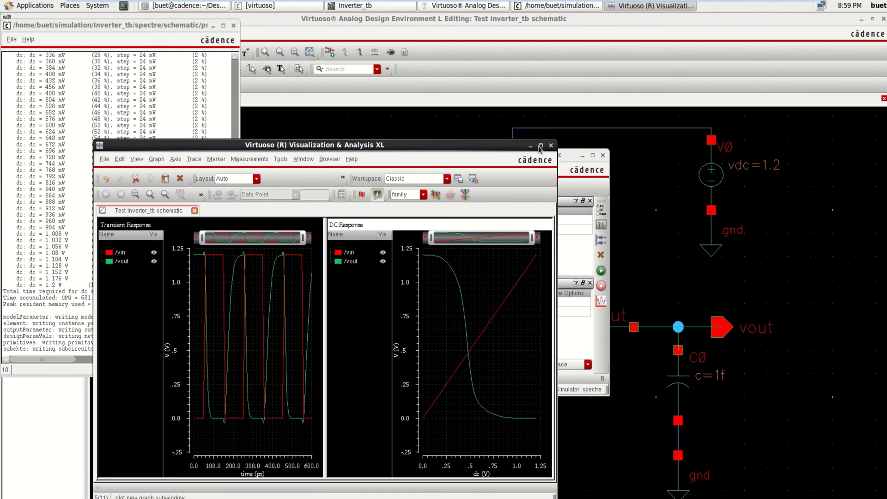
# Place marker M1 on the /vin DC Response trace at 599.294mV and offset its label
pyautogui.click(540, 146)
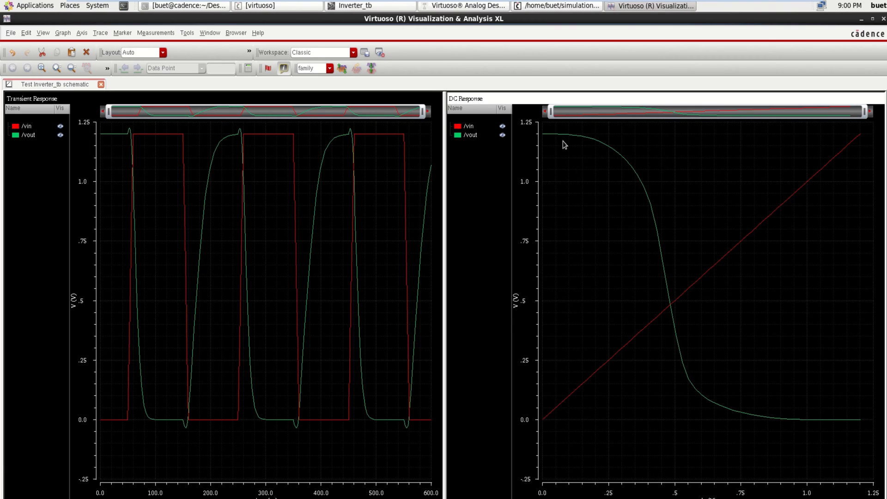
pyautogui.click(710, 273)
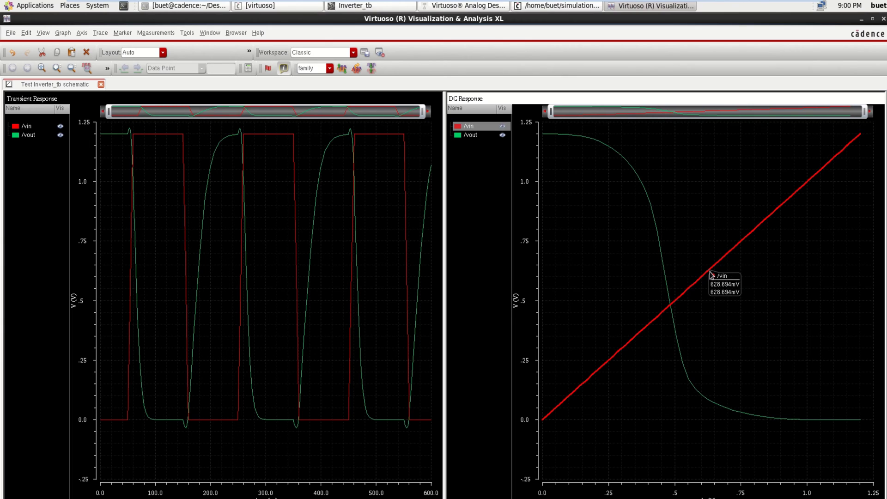
pyautogui.press('m')
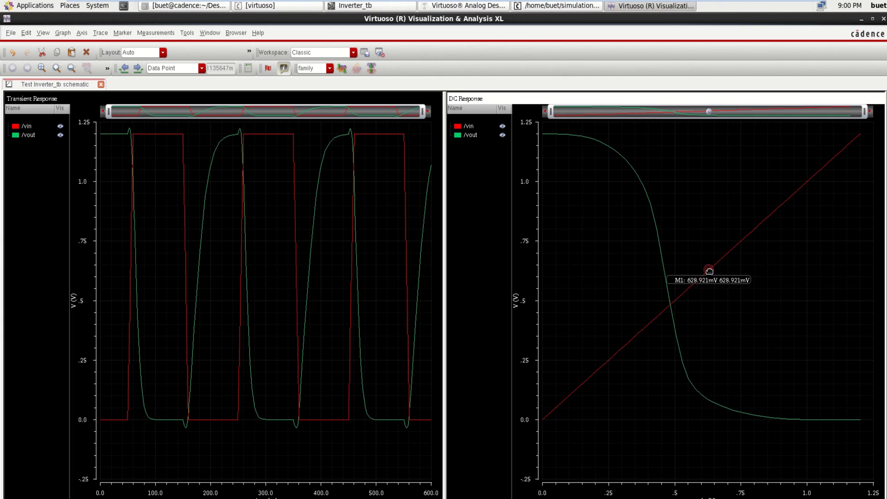
pyautogui.moveTo(709, 271); pyautogui.dragTo(701, 277)
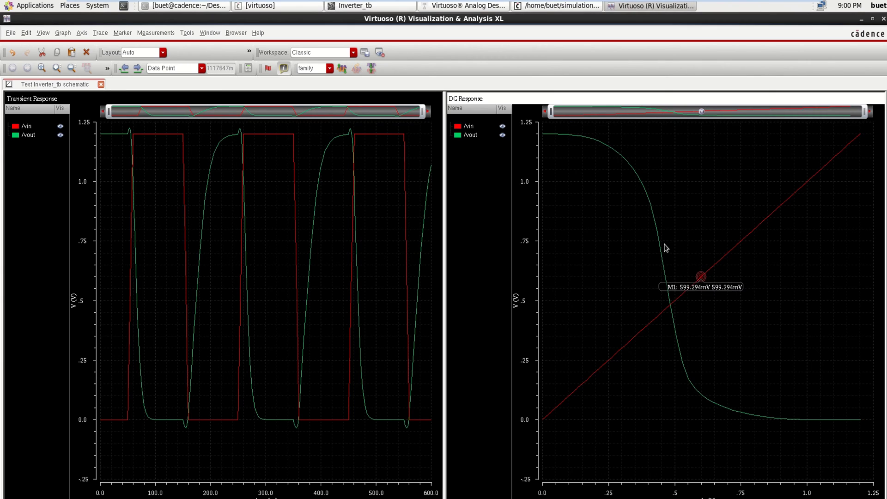
pyautogui.moveTo(700, 284)
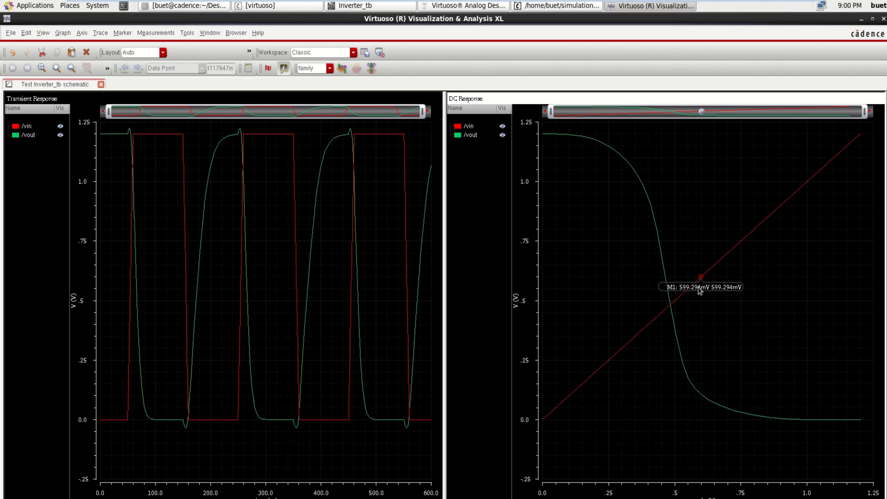
pyautogui.moveTo(737, 294); pyautogui.dragTo(784, 301)
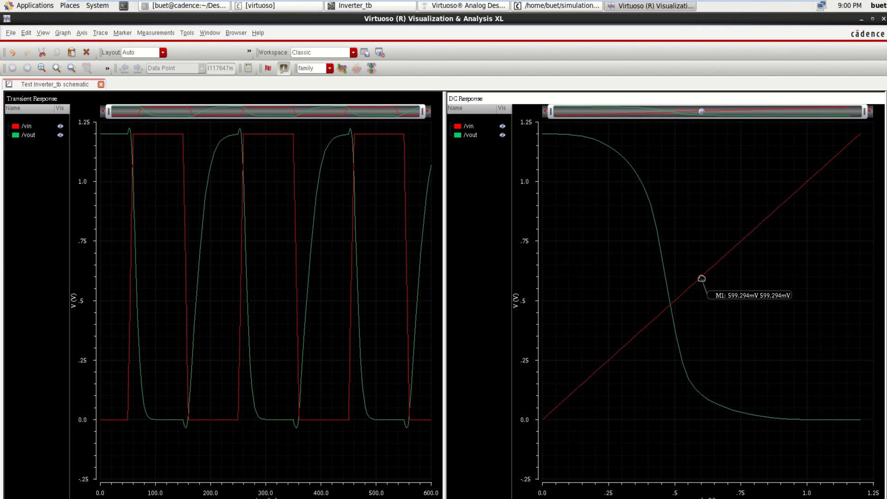
# Minimize the waveform window, close the simulation log, and bring the ADE L window forward
pyautogui.click(860, 21)
pyautogui.click(527, 157)
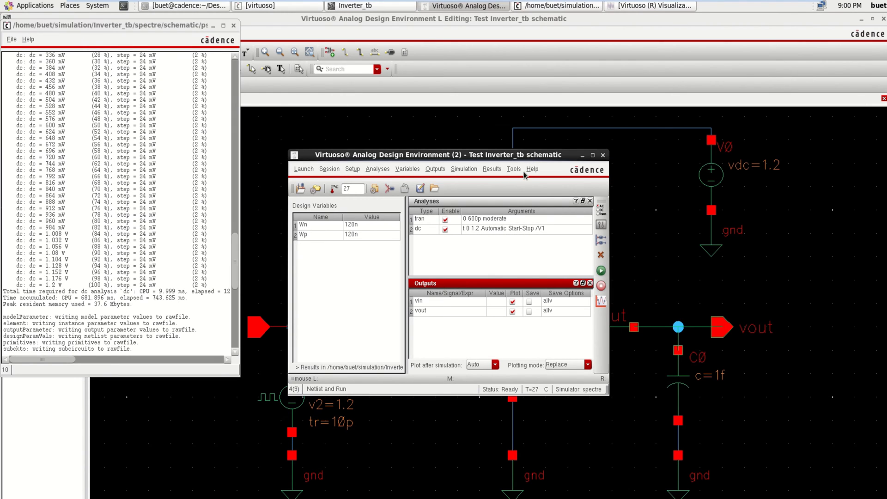
pyautogui.click(234, 26)
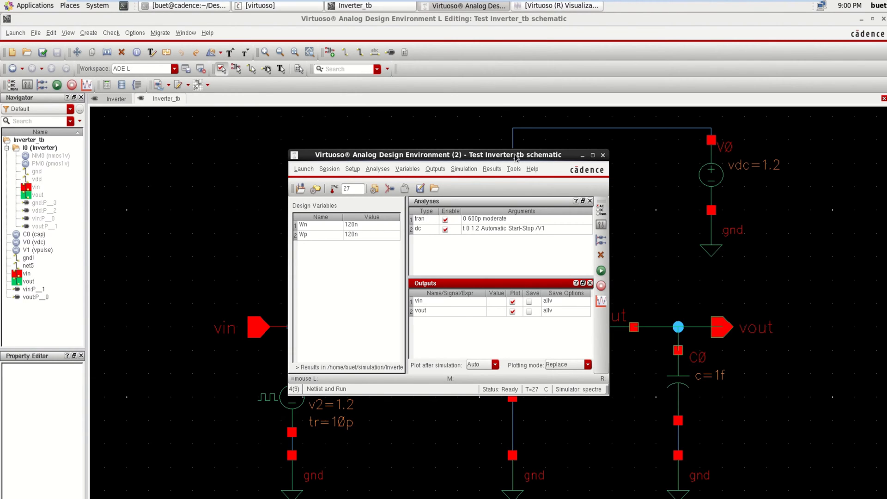
pyautogui.moveTo(516, 158); pyautogui.dragTo(500, 155)
pyautogui.click(500, 167)
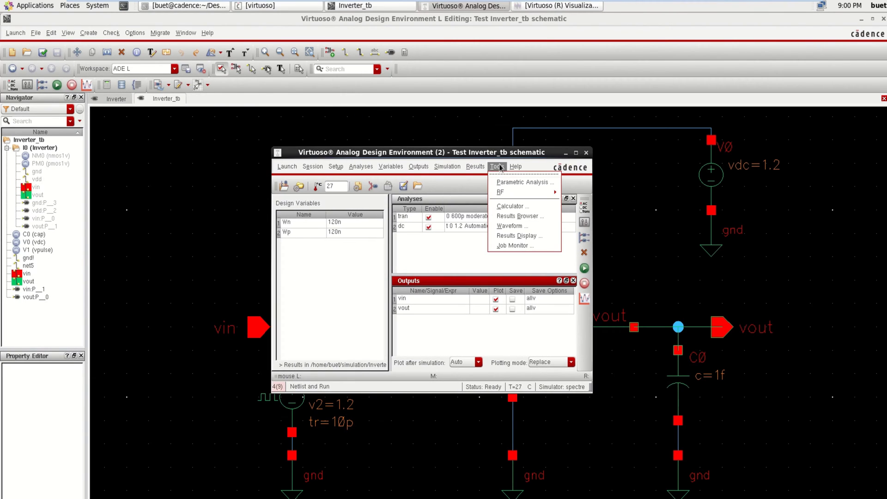
# Open Parametric Analysis and add Wp as the sweep variable
pyautogui.click(514, 183)
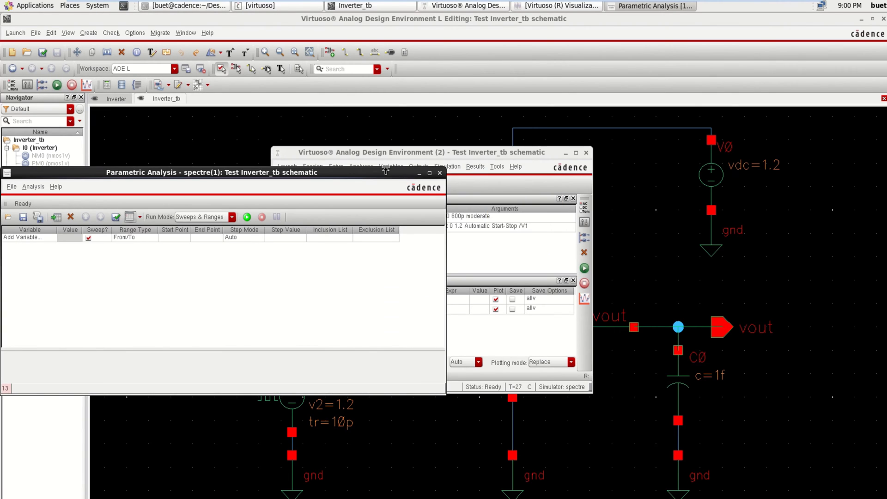
pyautogui.moveTo(386, 171); pyautogui.dragTo(591, 157)
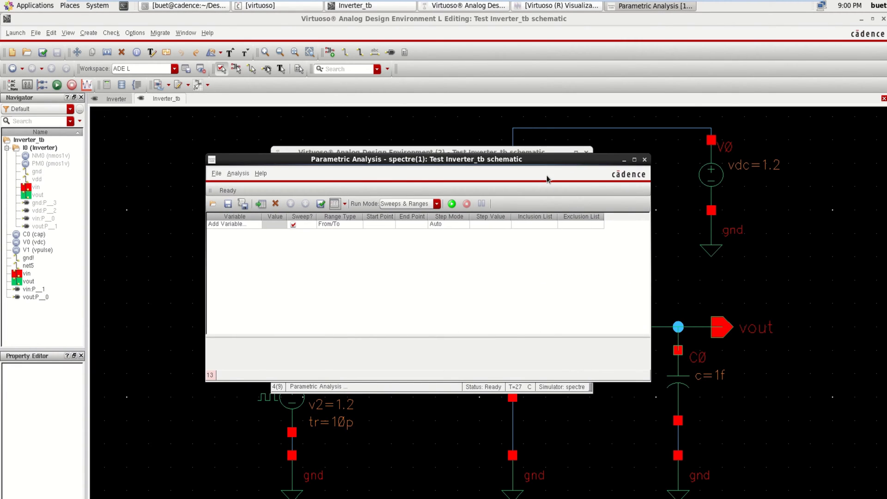
pyautogui.click(248, 225)
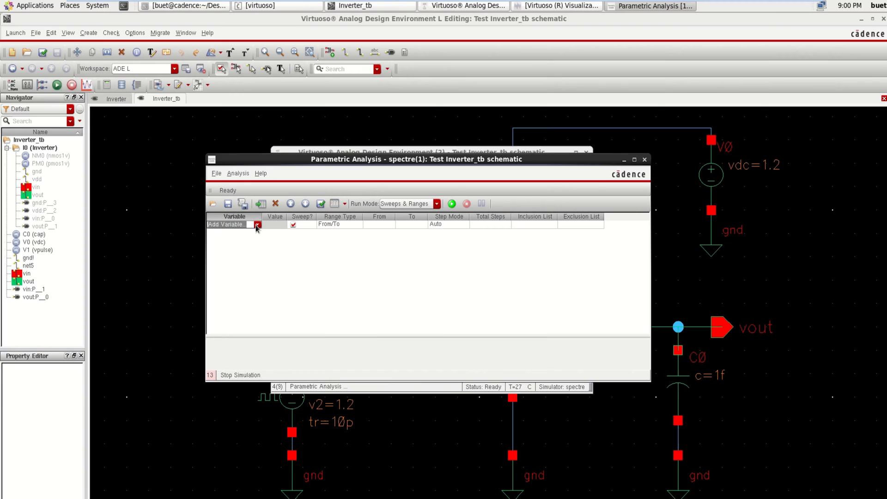
pyautogui.click(257, 226)
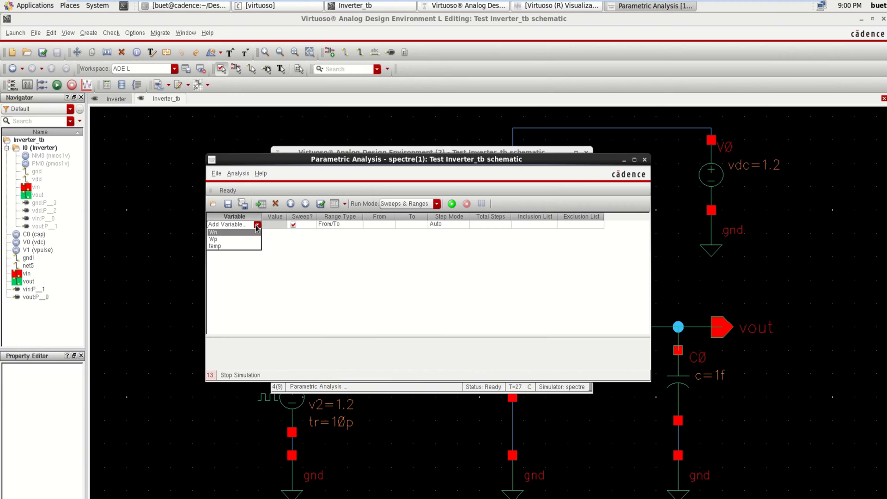
pyautogui.click(227, 239)
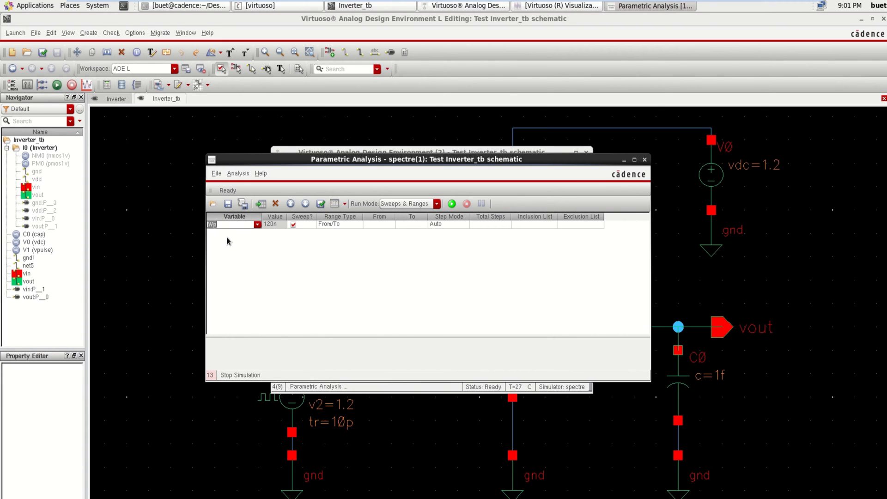
pyautogui.click(292, 272)
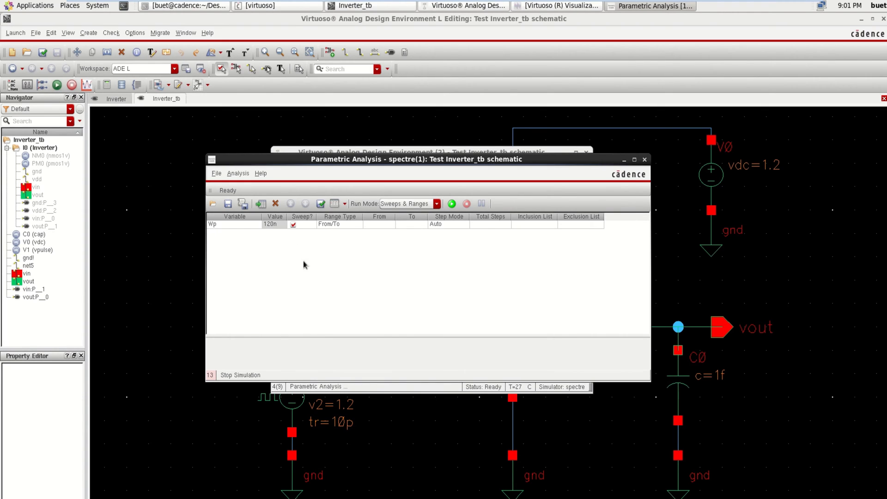
# Set the Wp sweep range from 120n to 500n
pyautogui.click(372, 225)
pyautogui.click(381, 226)
pyautogui.press('Tab')
pyautogui.click(411, 226)
pyautogui.write('500n')
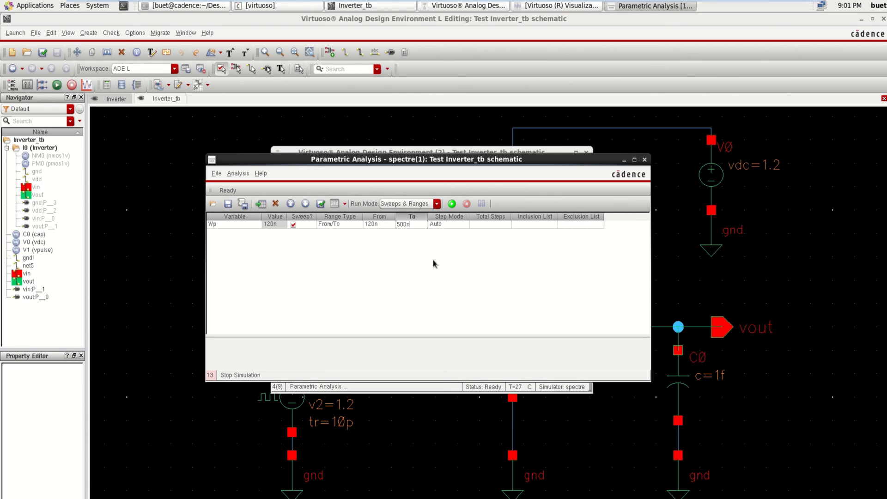
pyautogui.click(451, 236)
# Use Linear step mode with 10 total steps for the Wp sweep
pyautogui.click(459, 226)
pyautogui.click(461, 225)
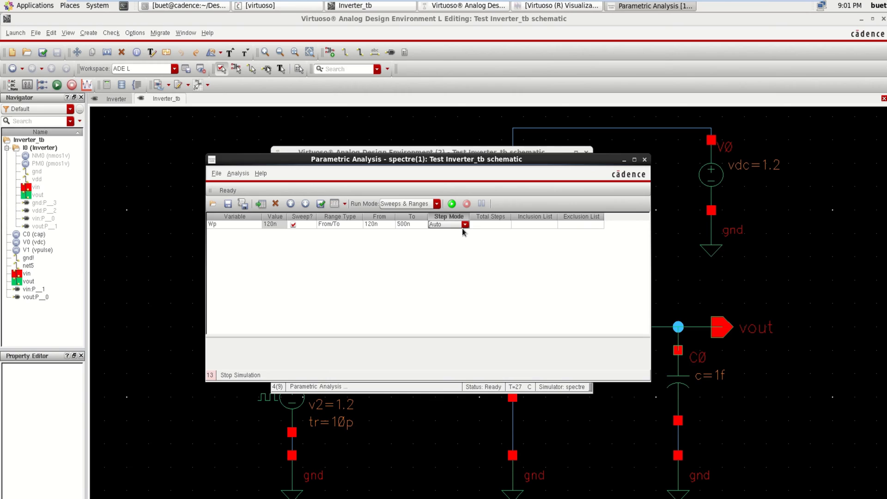
pyautogui.click(464, 225)
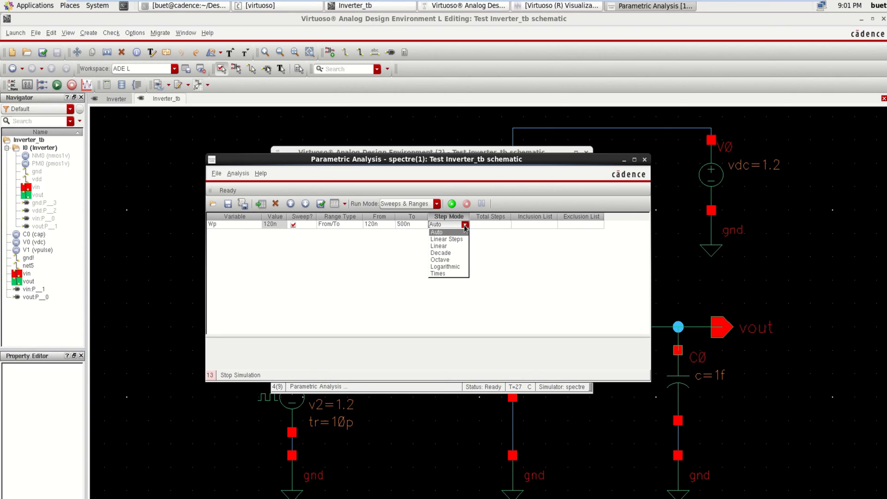
pyautogui.click(448, 245)
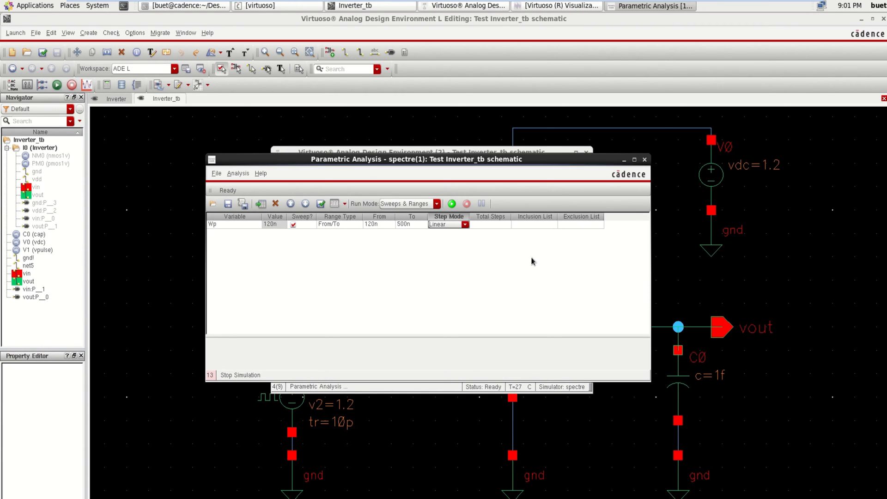
pyautogui.click(498, 237)
pyautogui.click(491, 224)
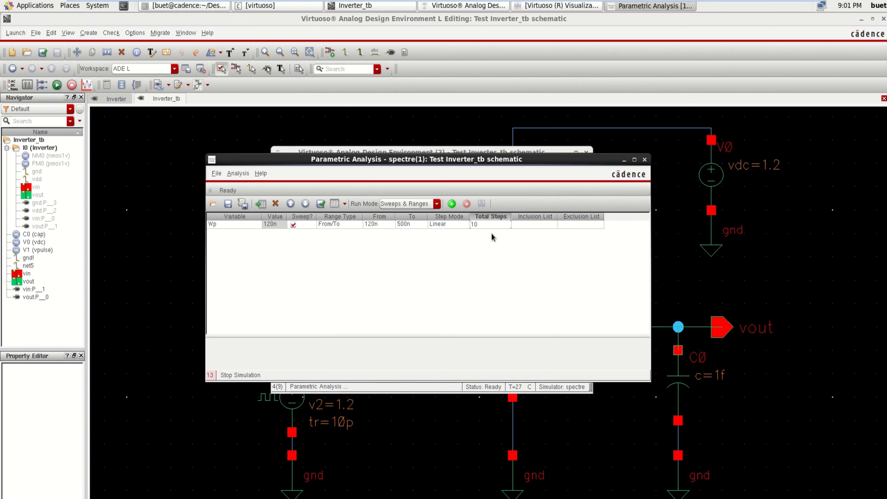
pyautogui.click(498, 285)
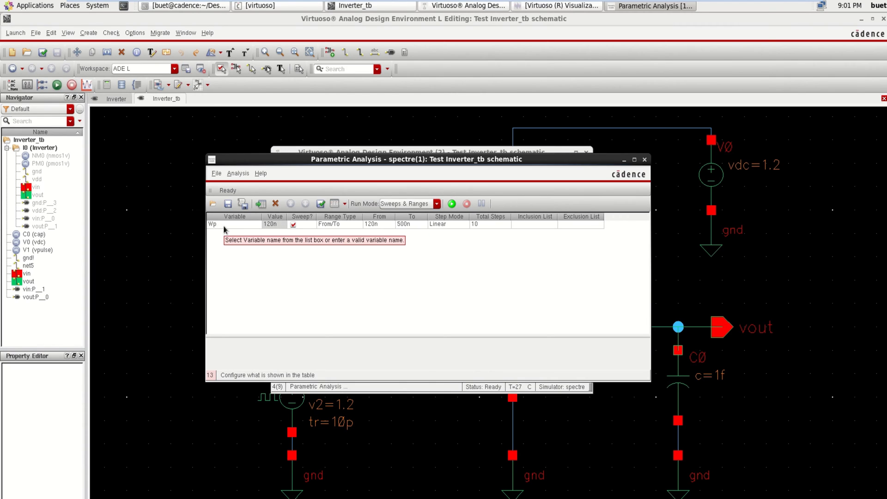
# Run the Wp parametric sweep to overlay /vout curves for each Wp value
pyautogui.click(451, 207)
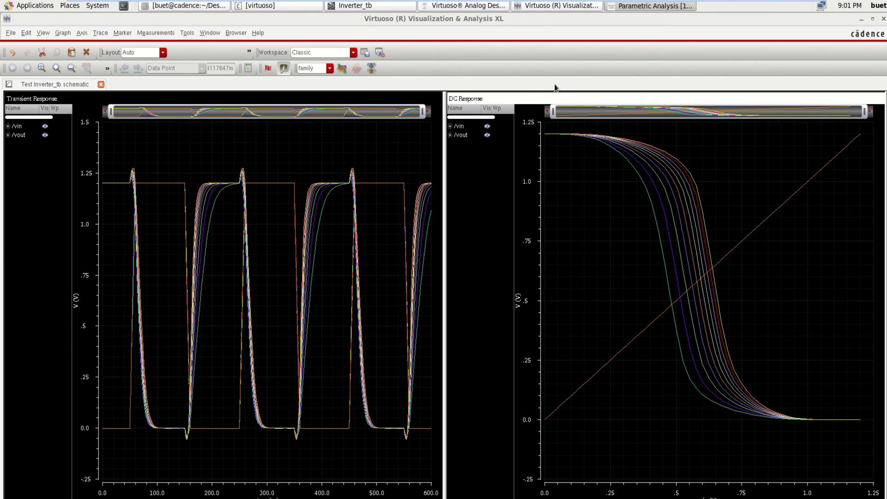
# Highlight the /vin and /vout traces in the transient and DC Response plots
pyautogui.click(19, 136)
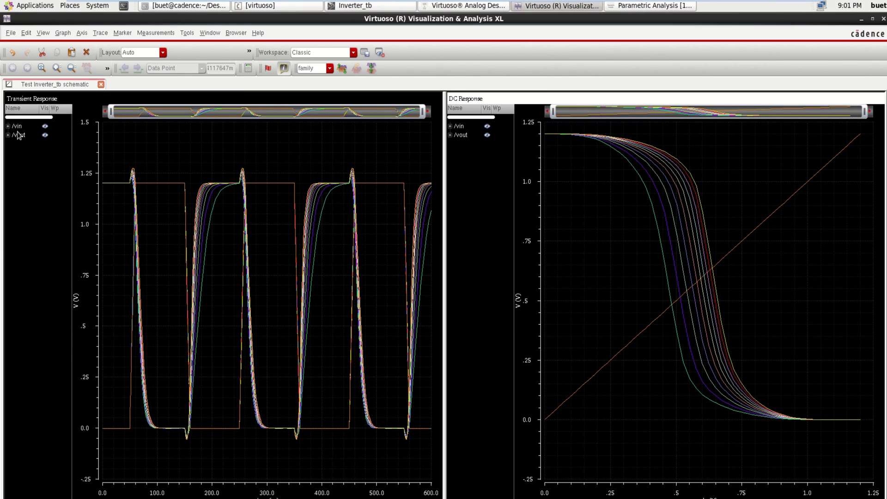
pyautogui.click(18, 127)
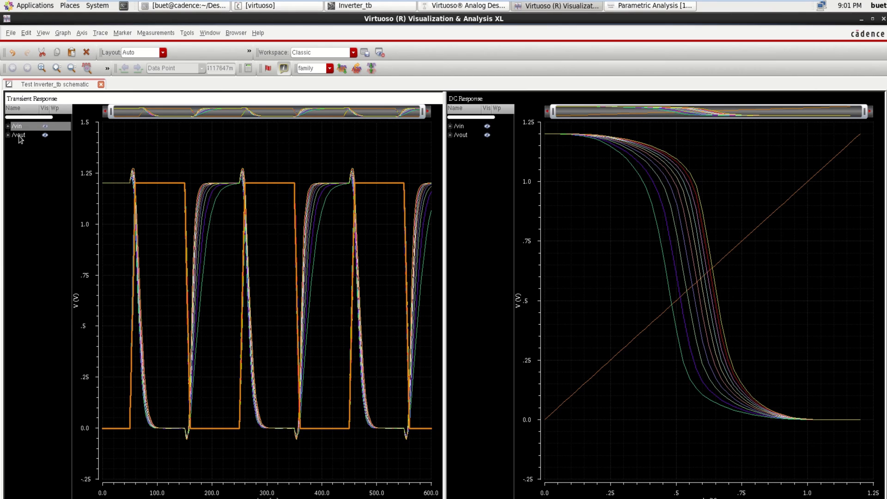
pyautogui.click(20, 136)
pyautogui.click(17, 127)
pyautogui.click(466, 131)
pyautogui.click(461, 136)
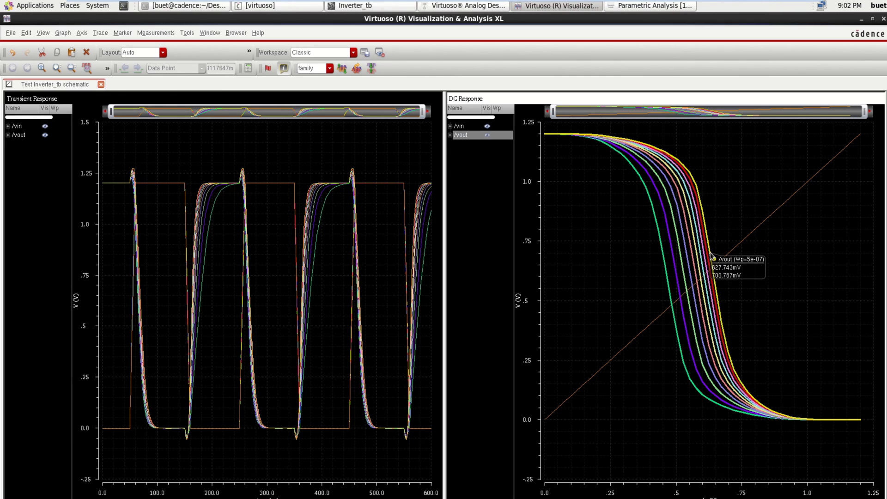
# Expand /vout into its individual Wp curves and select the Wp 4.577778e-07 curve
pyautogui.moveTo(707, 278)
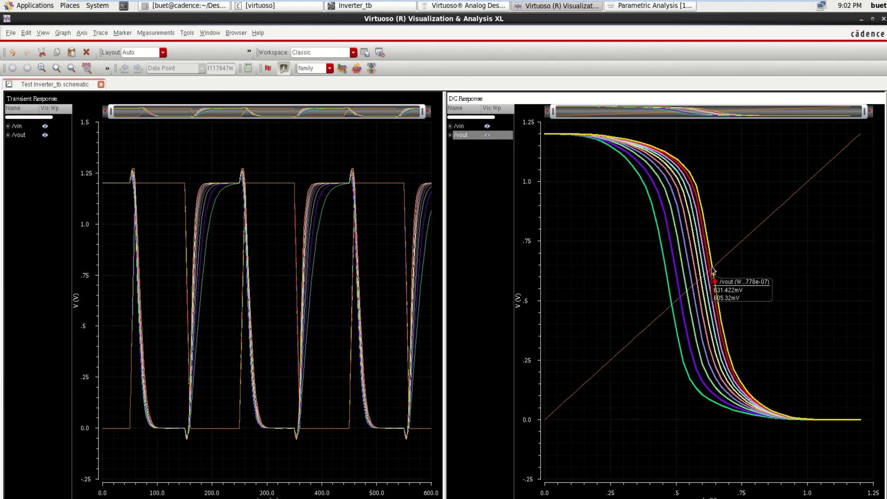
pyautogui.click(663, 259)
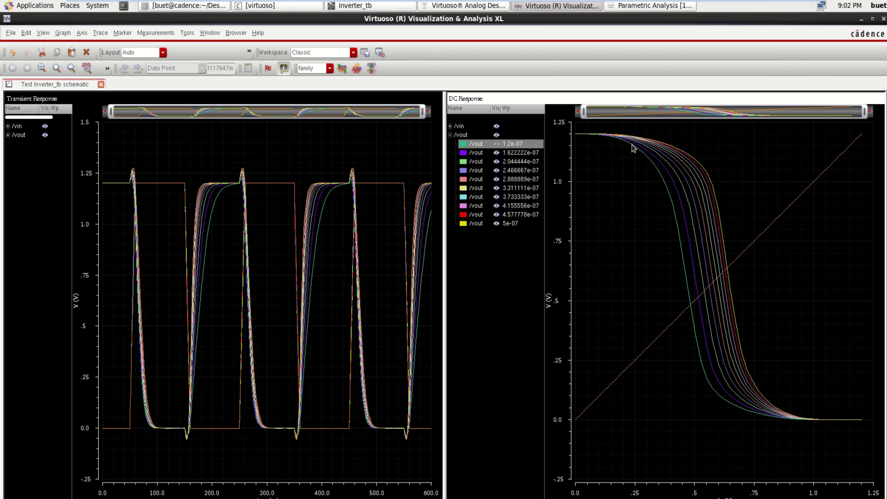
pyautogui.moveTo(642, 156)
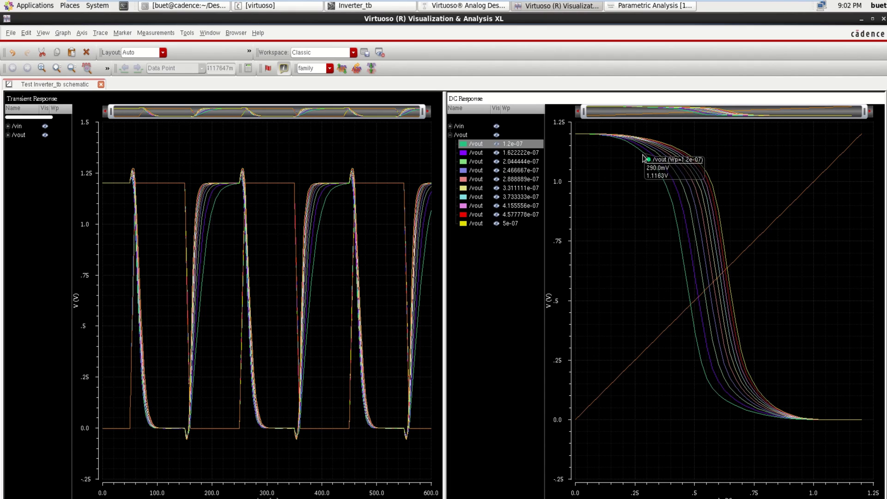
pyautogui.click(503, 216)
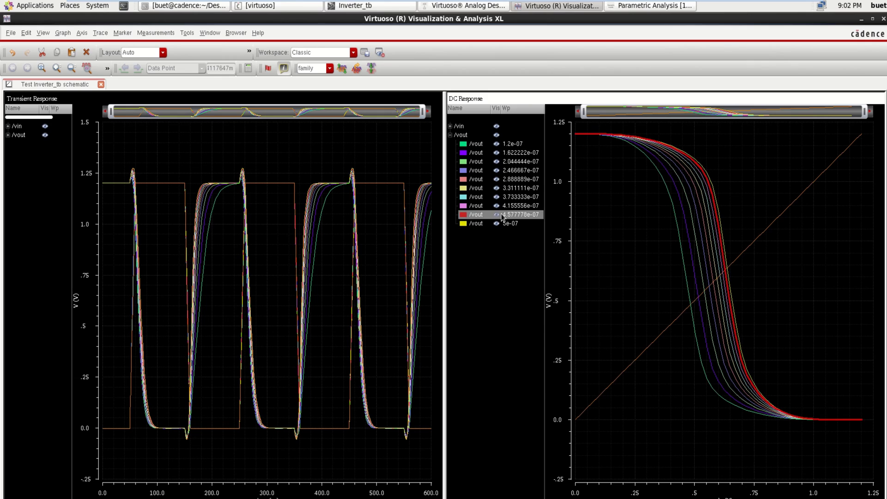
# Select the /vin trace, then output curves for Wp 2.044444e-07, 3.311111e-07 and 1.2e-07
pyautogui.click(729, 271)
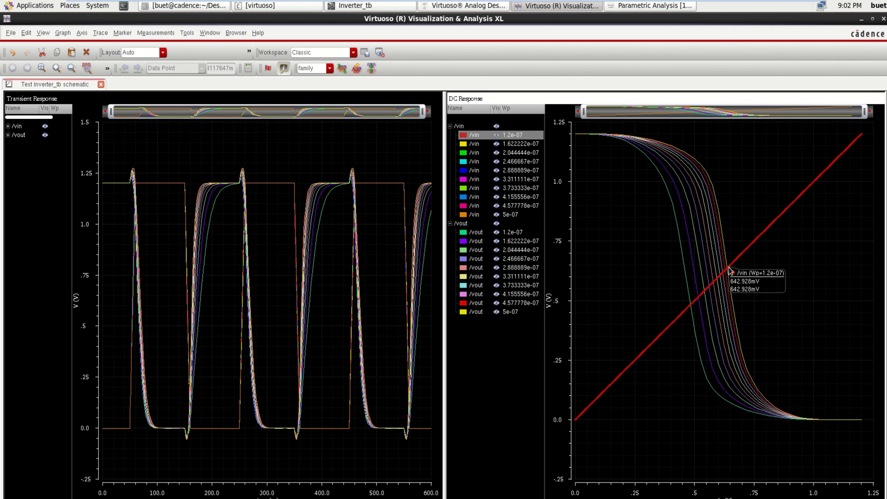
pyautogui.click(706, 233)
pyautogui.click(707, 237)
pyautogui.click(721, 242)
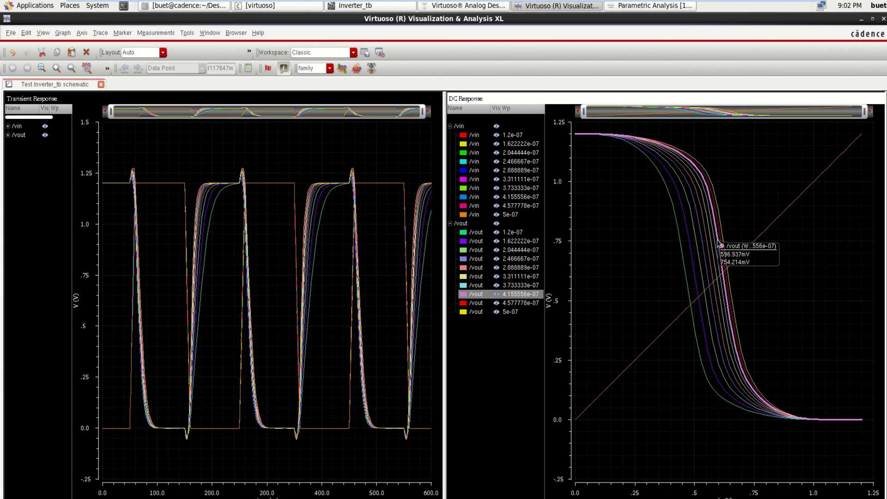
pyautogui.click(710, 221)
pyautogui.click(687, 234)
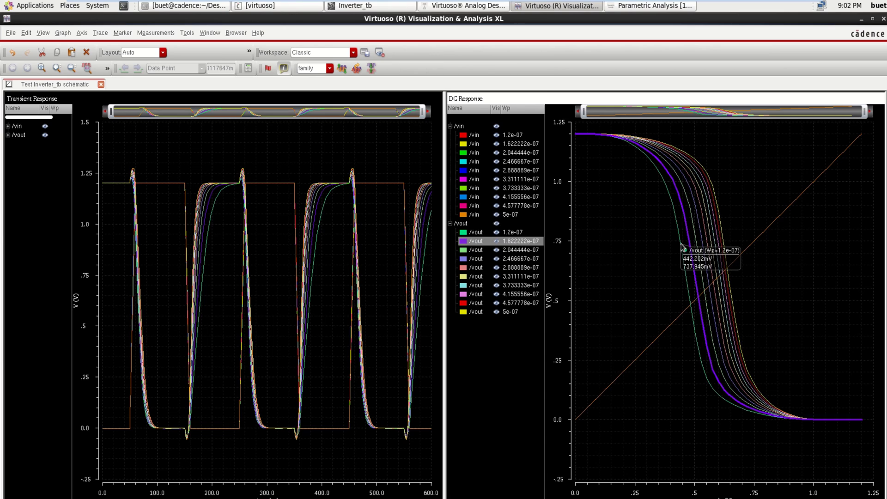
pyautogui.click(686, 233)
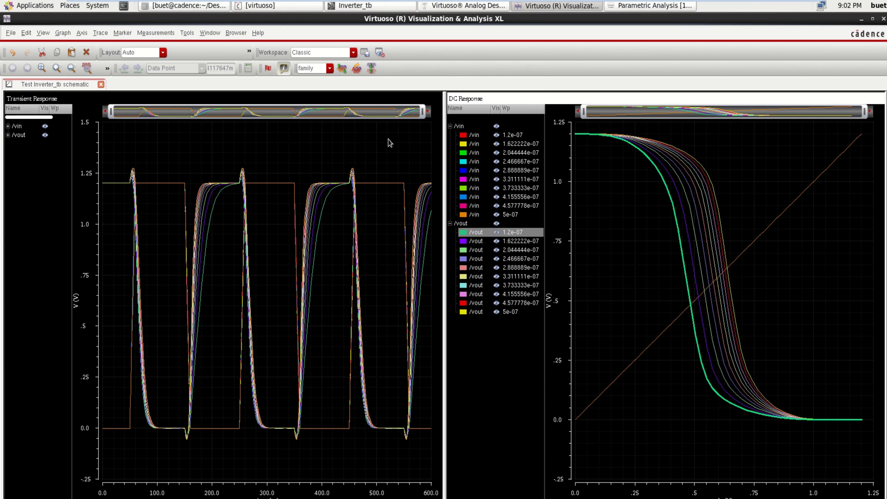
# Zoom the transient X axis to roughly 45–95 and select the DC /vin and /vout groups
pyautogui.moveTo(423, 113); pyautogui.dragTo(187, 123)
pyautogui.moveTo(111, 113); pyautogui.dragTo(163, 118)
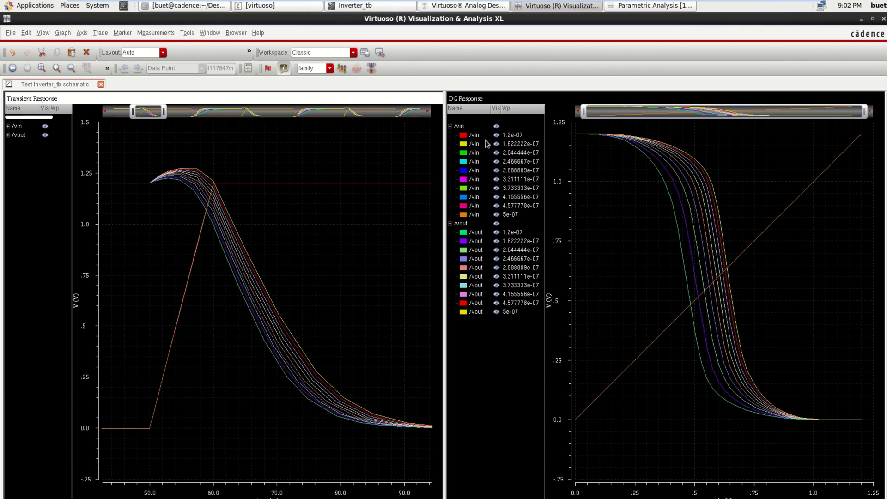
pyautogui.click(460, 127)
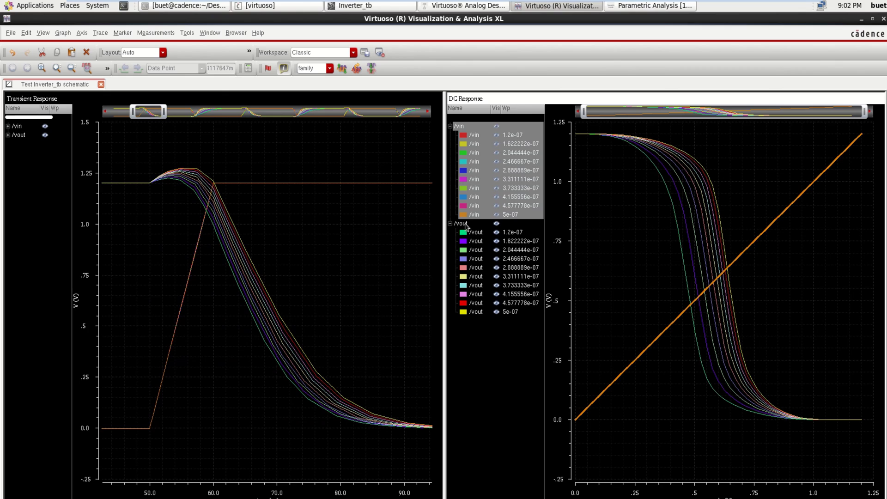
pyautogui.click(460, 224)
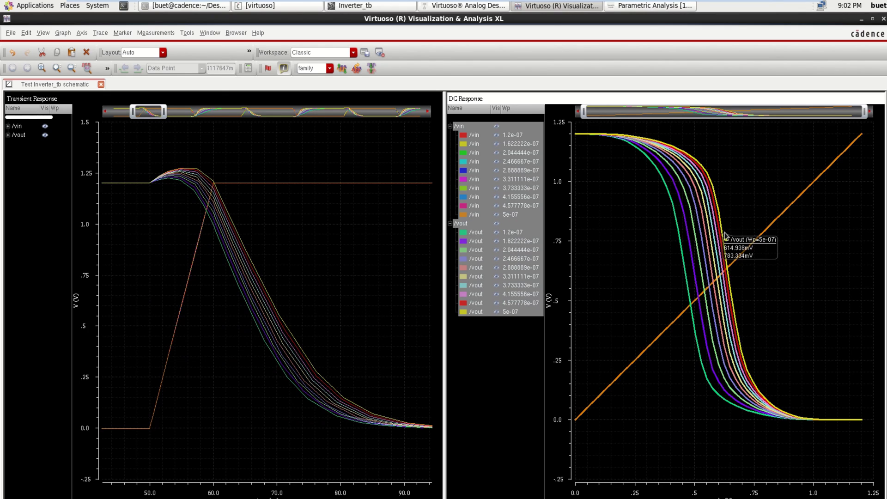
# Clear the selection, then pick the Wp 4.155556e-07 output curve and Wp 1.2e-07 input trace
pyautogui.moveTo(705, 219)
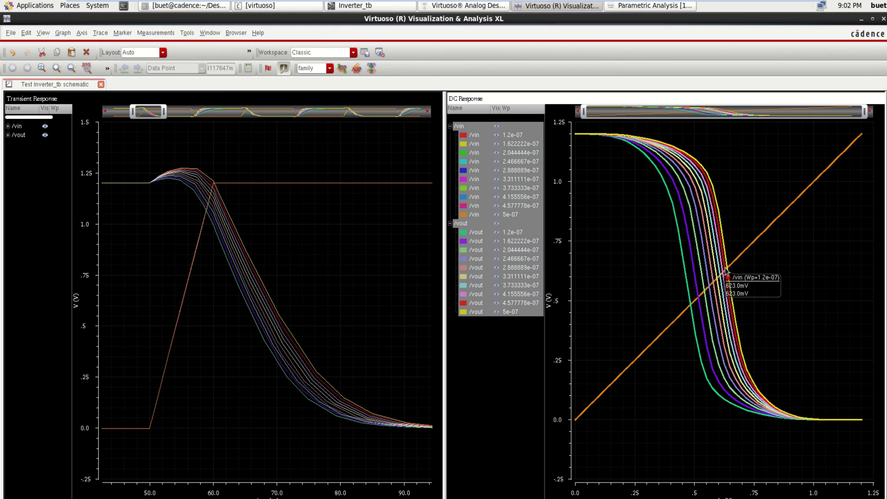
pyautogui.click(516, 352)
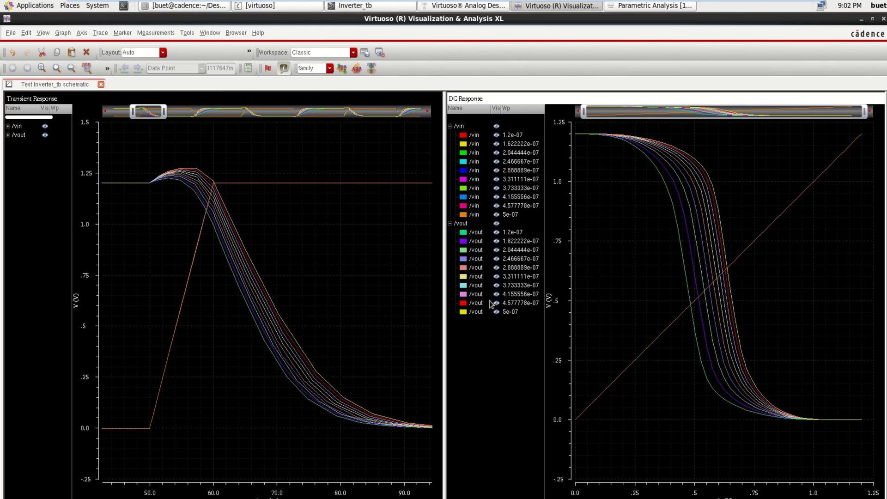
pyautogui.click(483, 296)
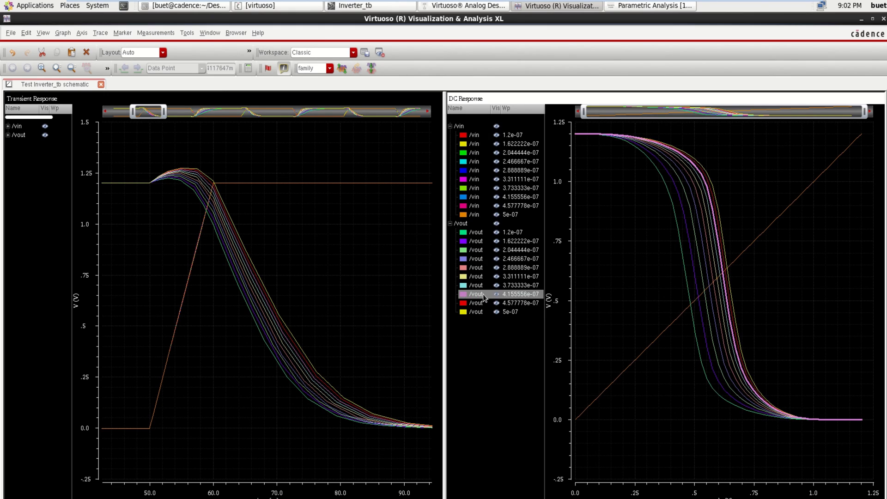
pyautogui.click(729, 268)
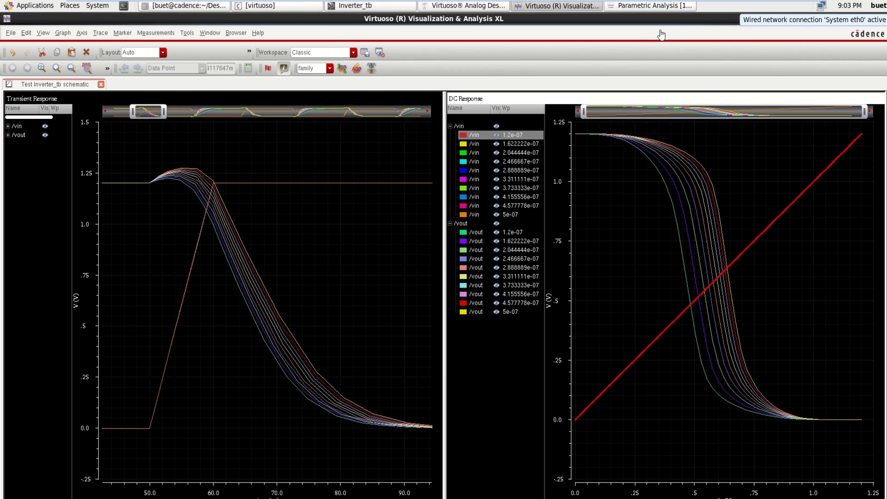
# Rerun the Wp parametric sweep with Total Steps changed from 10 to 20
pyautogui.click(651, 5)
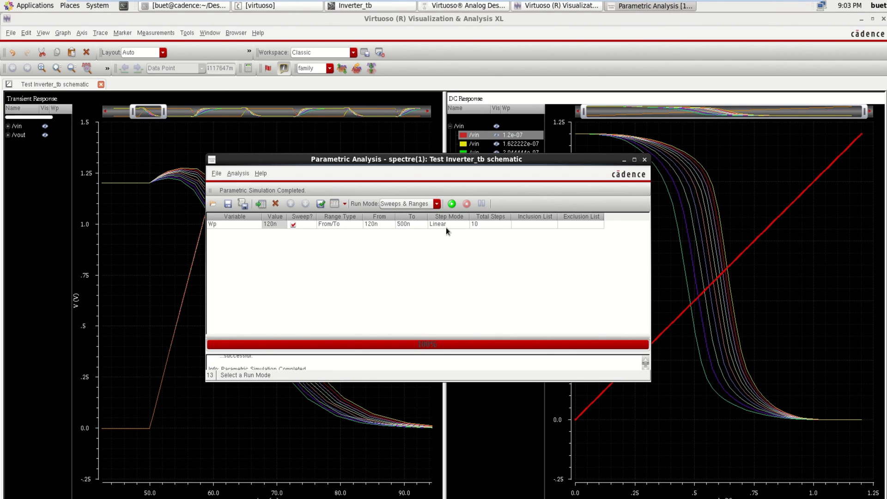
pyautogui.click(492, 225)
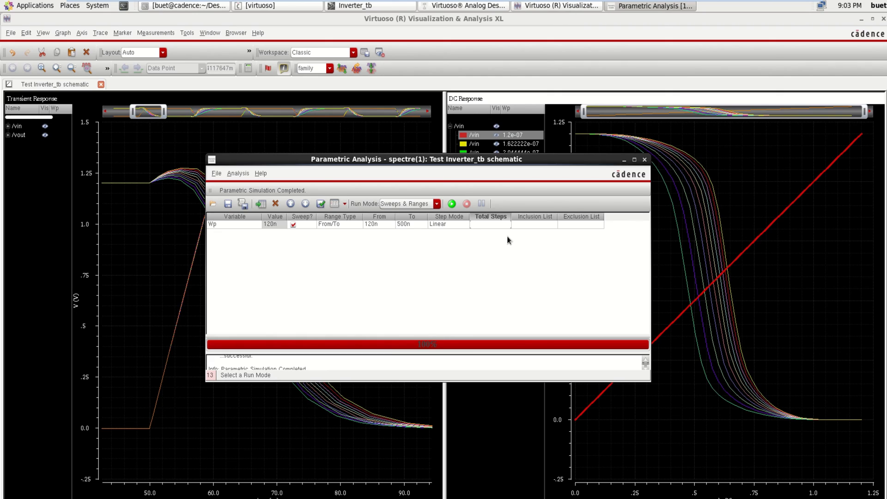
pyautogui.click(488, 270)
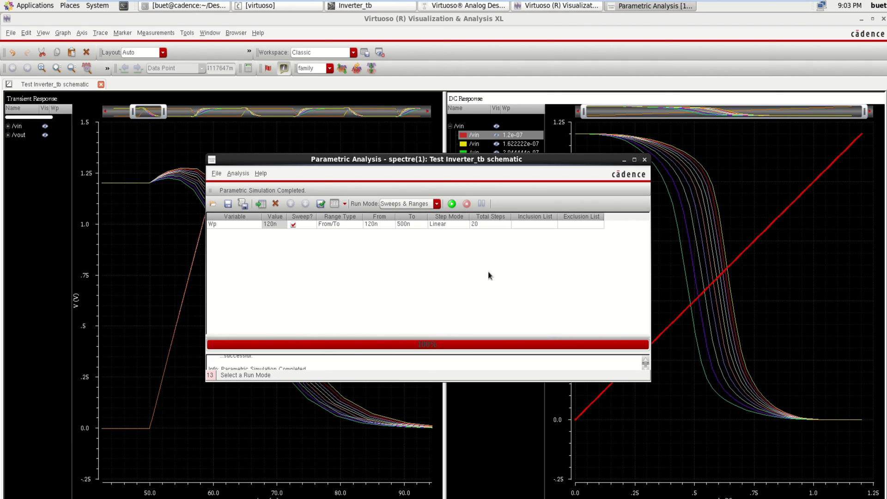
pyautogui.click(452, 205)
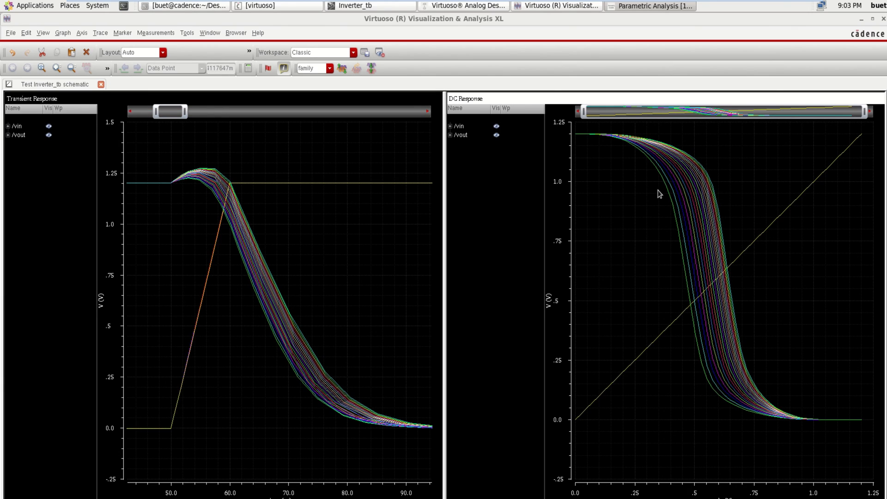
# Delete the Transient Response graph, confirming with Yes
pyautogui.rightClick(47, 166)
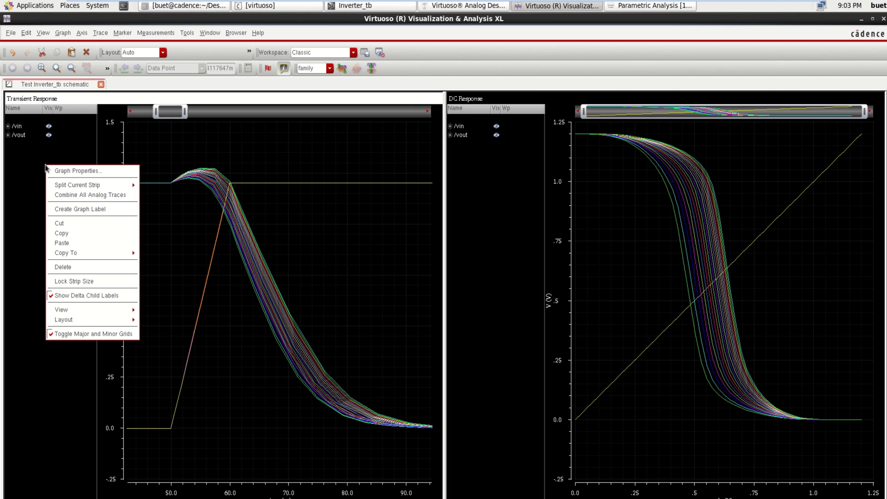
pyautogui.click(77, 266)
pyautogui.click(430, 224)
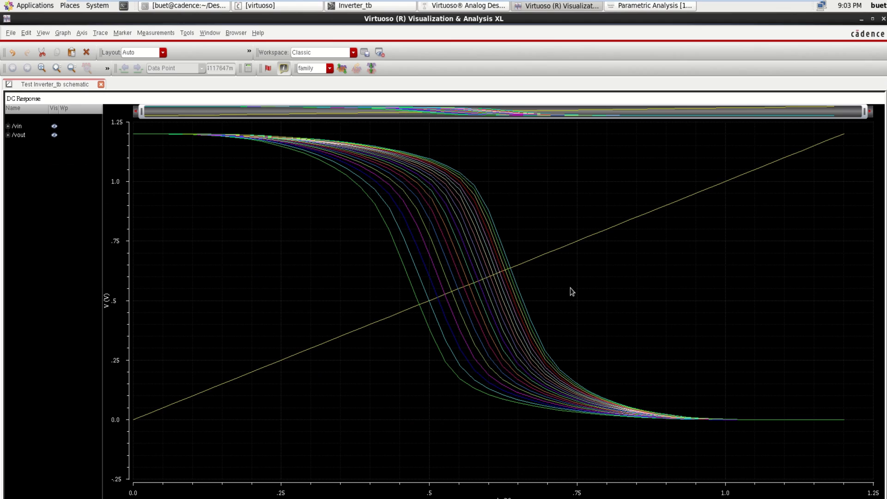
# Expand and select the /vin and /vout entries to show their twenty Wp sweep curves
pyautogui.click(8, 126)
pyautogui.click(17, 126)
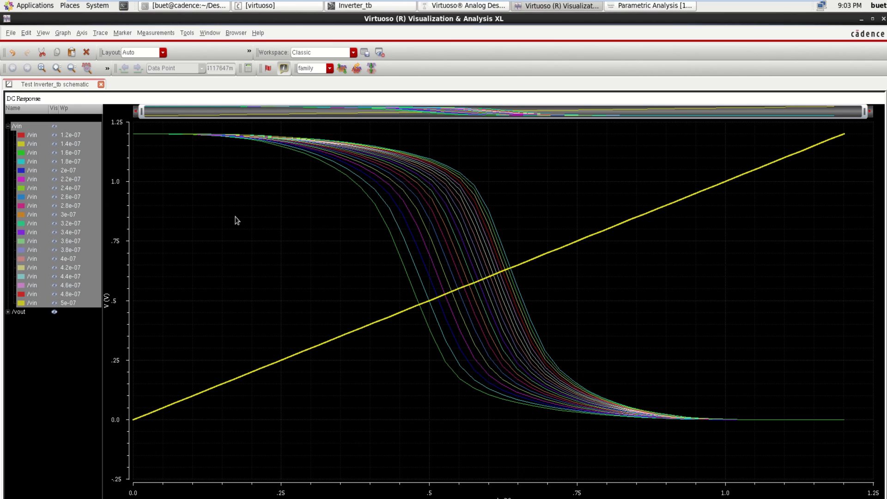
pyautogui.click(52, 369)
pyautogui.click(12, 314)
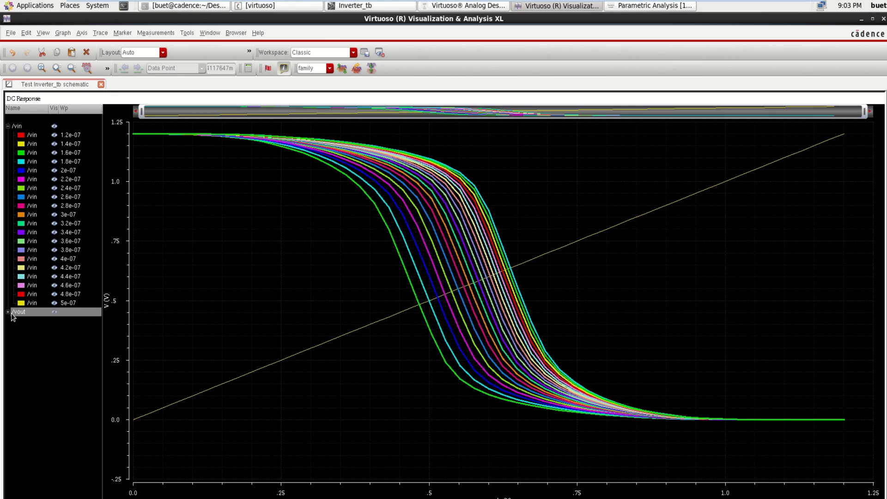
pyautogui.click(8, 312)
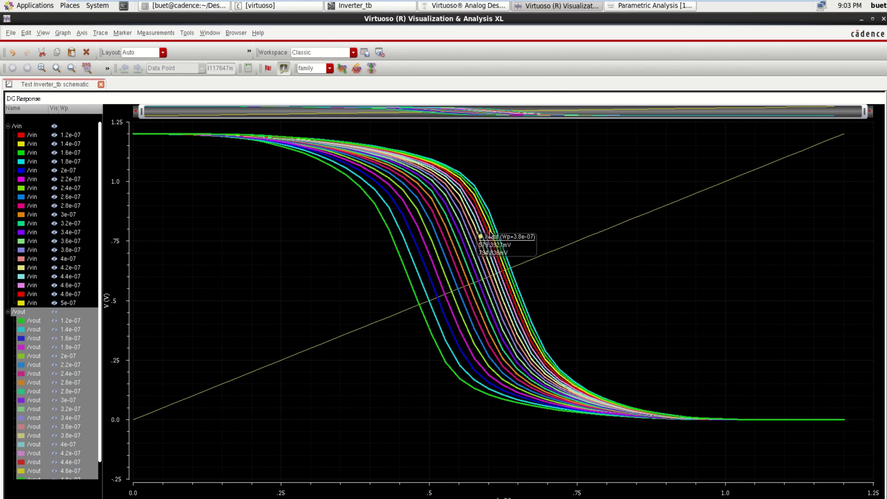